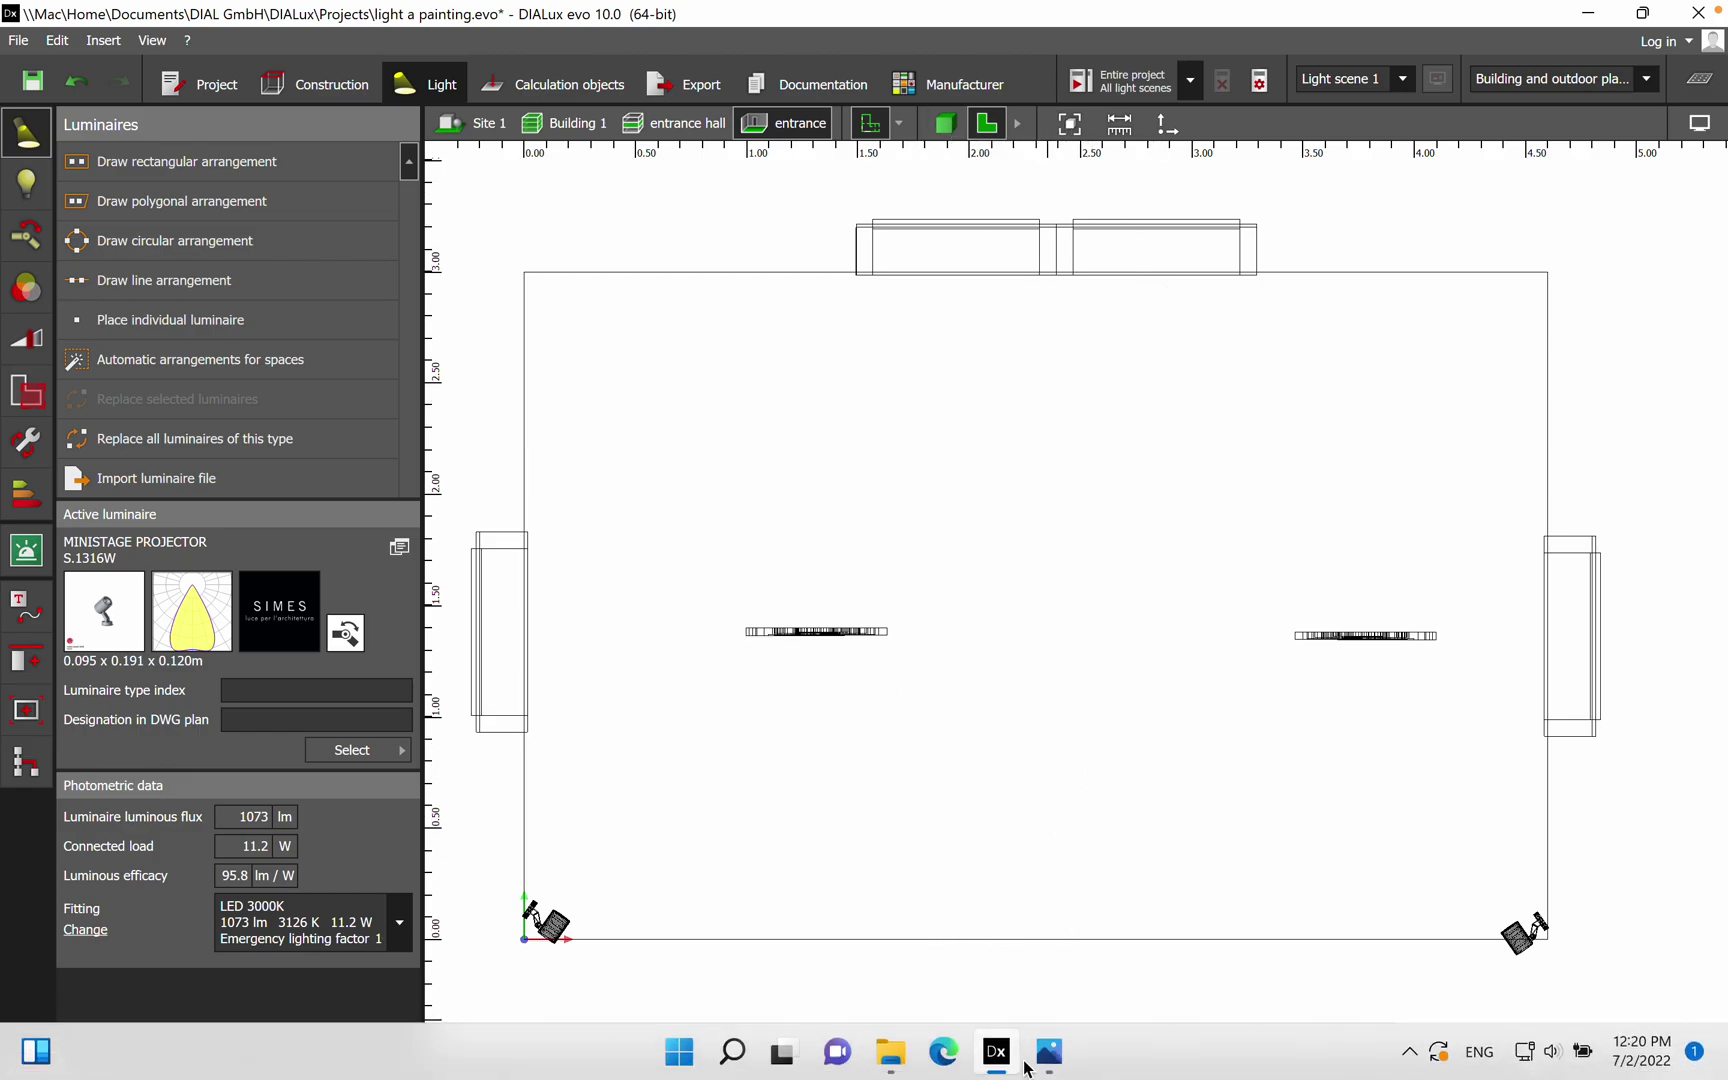
Step: Bring up the 'postion of lighting fixtures.png' sketch in Windows Photos
mouse_move(1048, 1068)
click(949, 952)
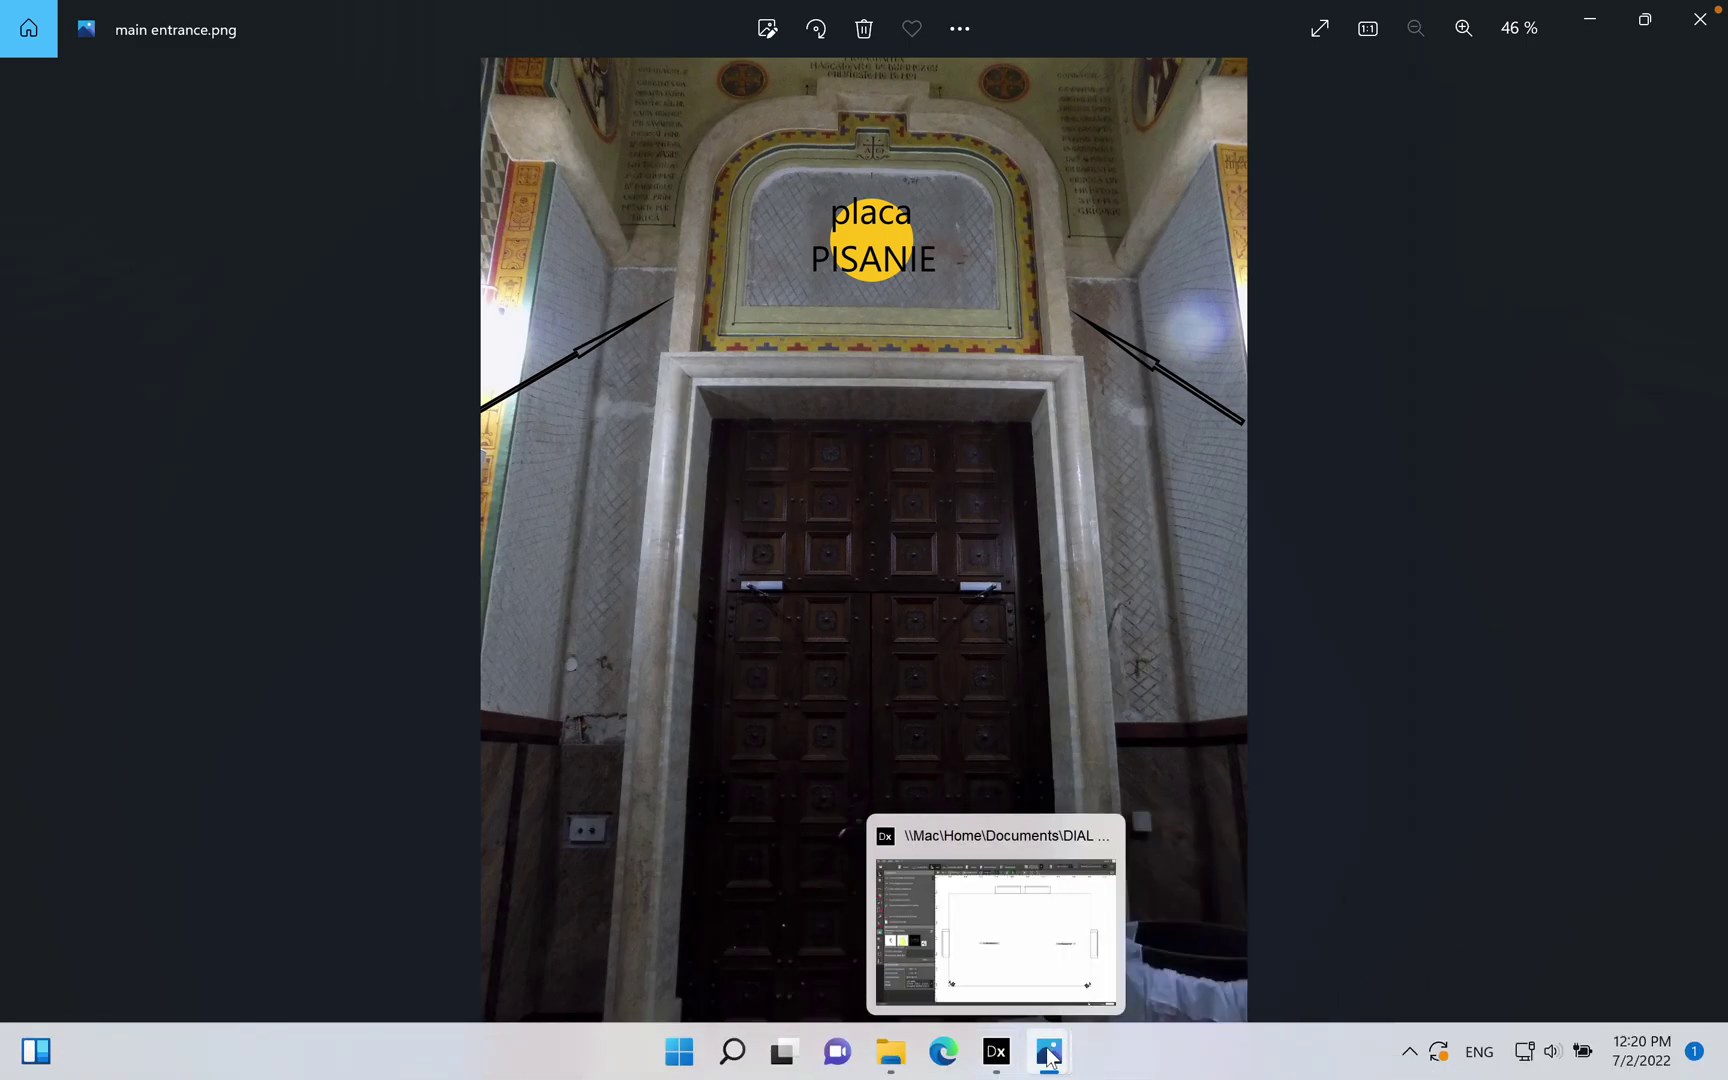
click(1050, 1060)
Step: Study the projector-position sketch, then switch back to the DIALux evo entrance hall project
click(1150, 965)
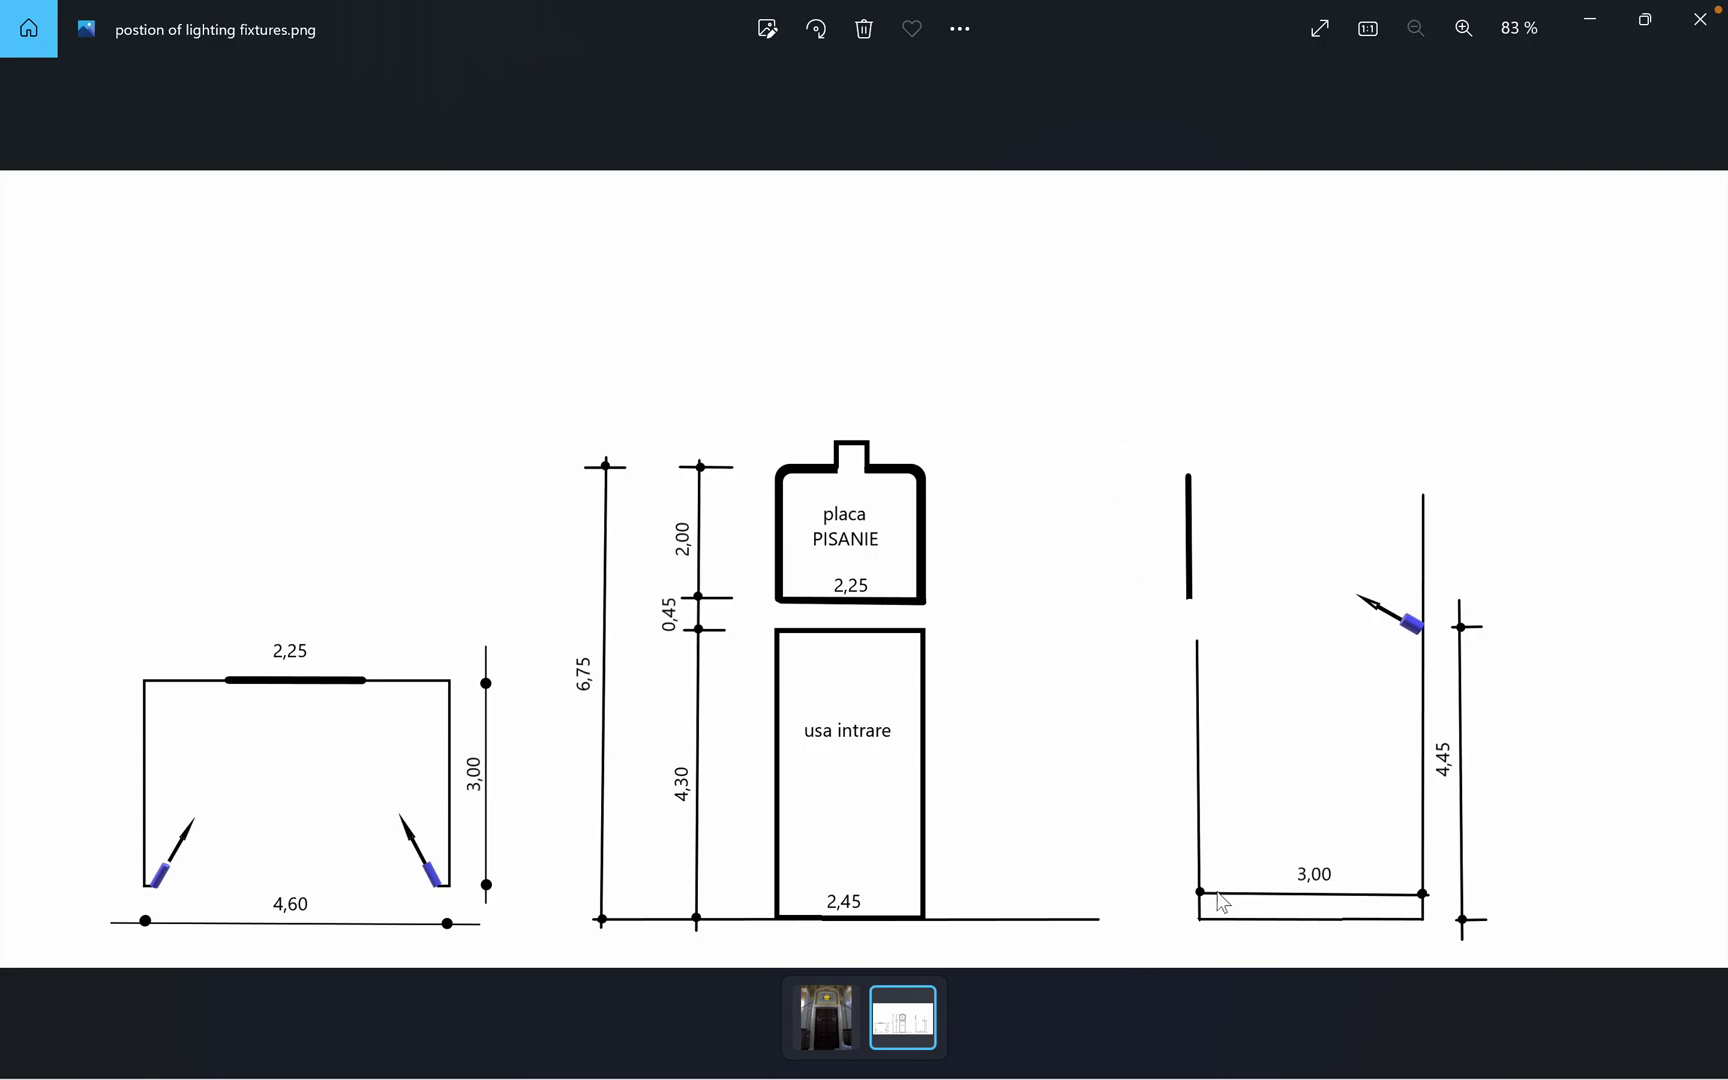
mouse_move(1195, 1077)
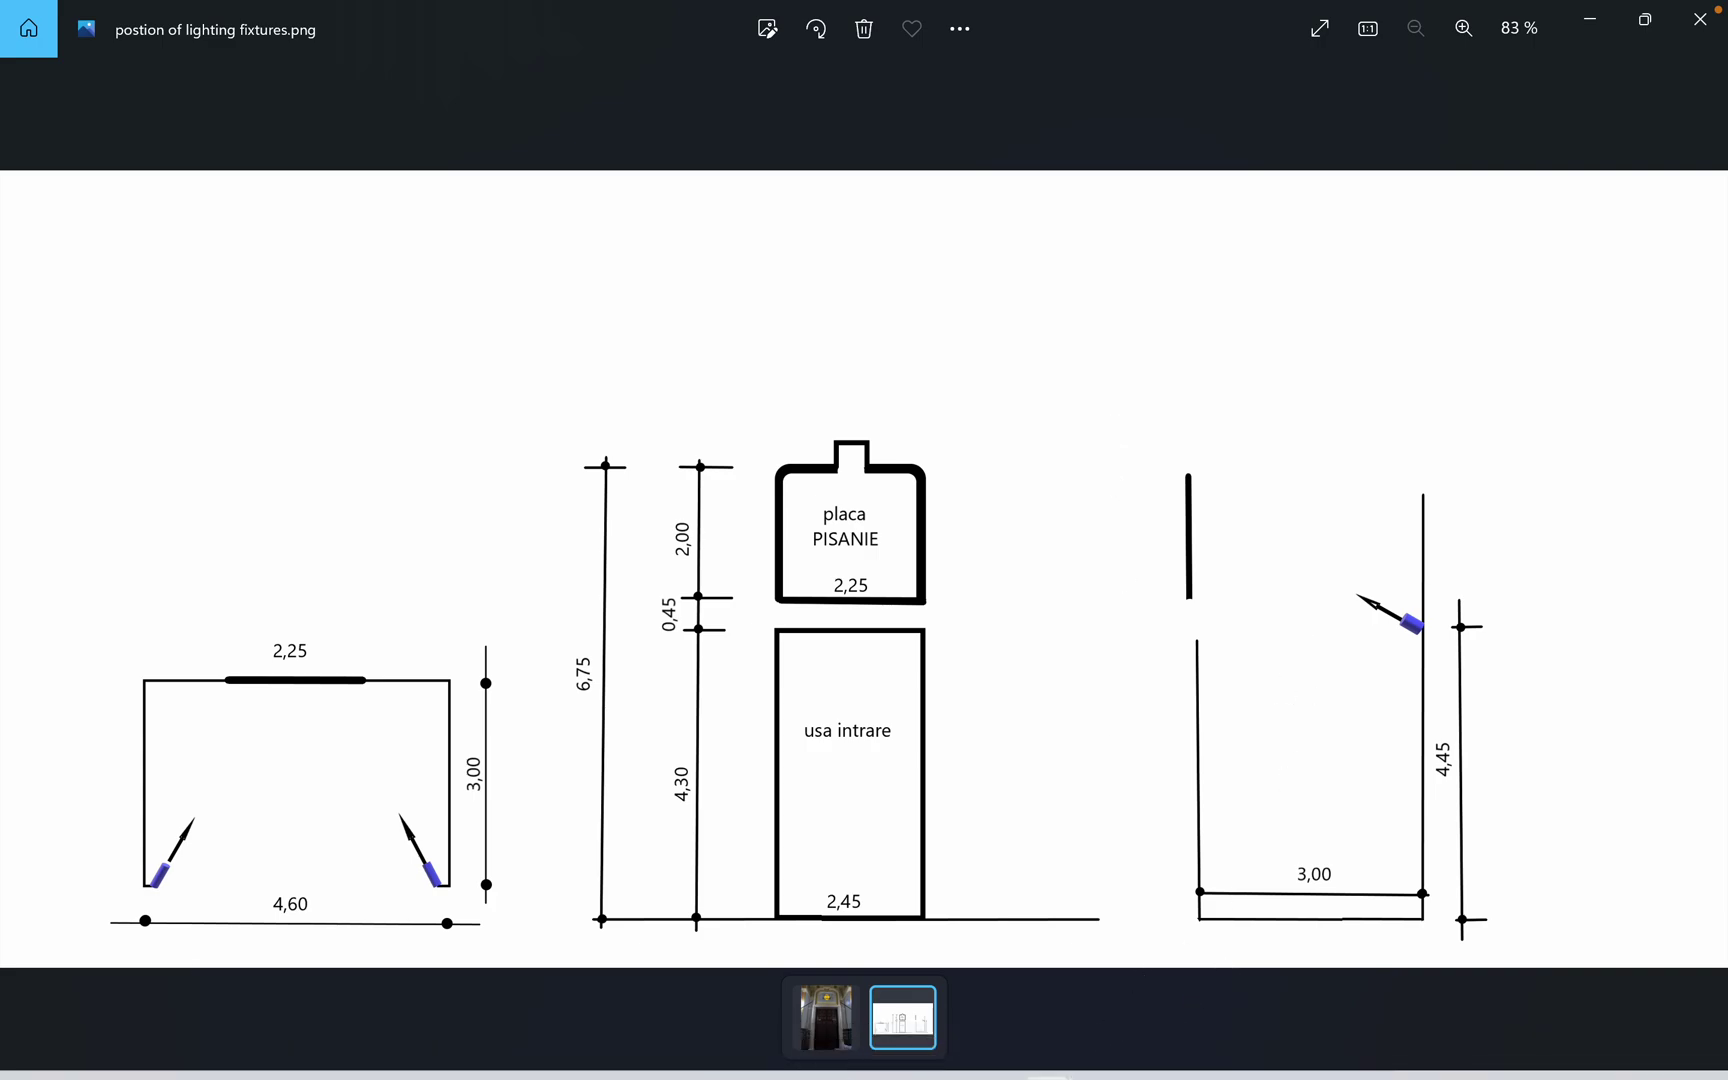
click(997, 1065)
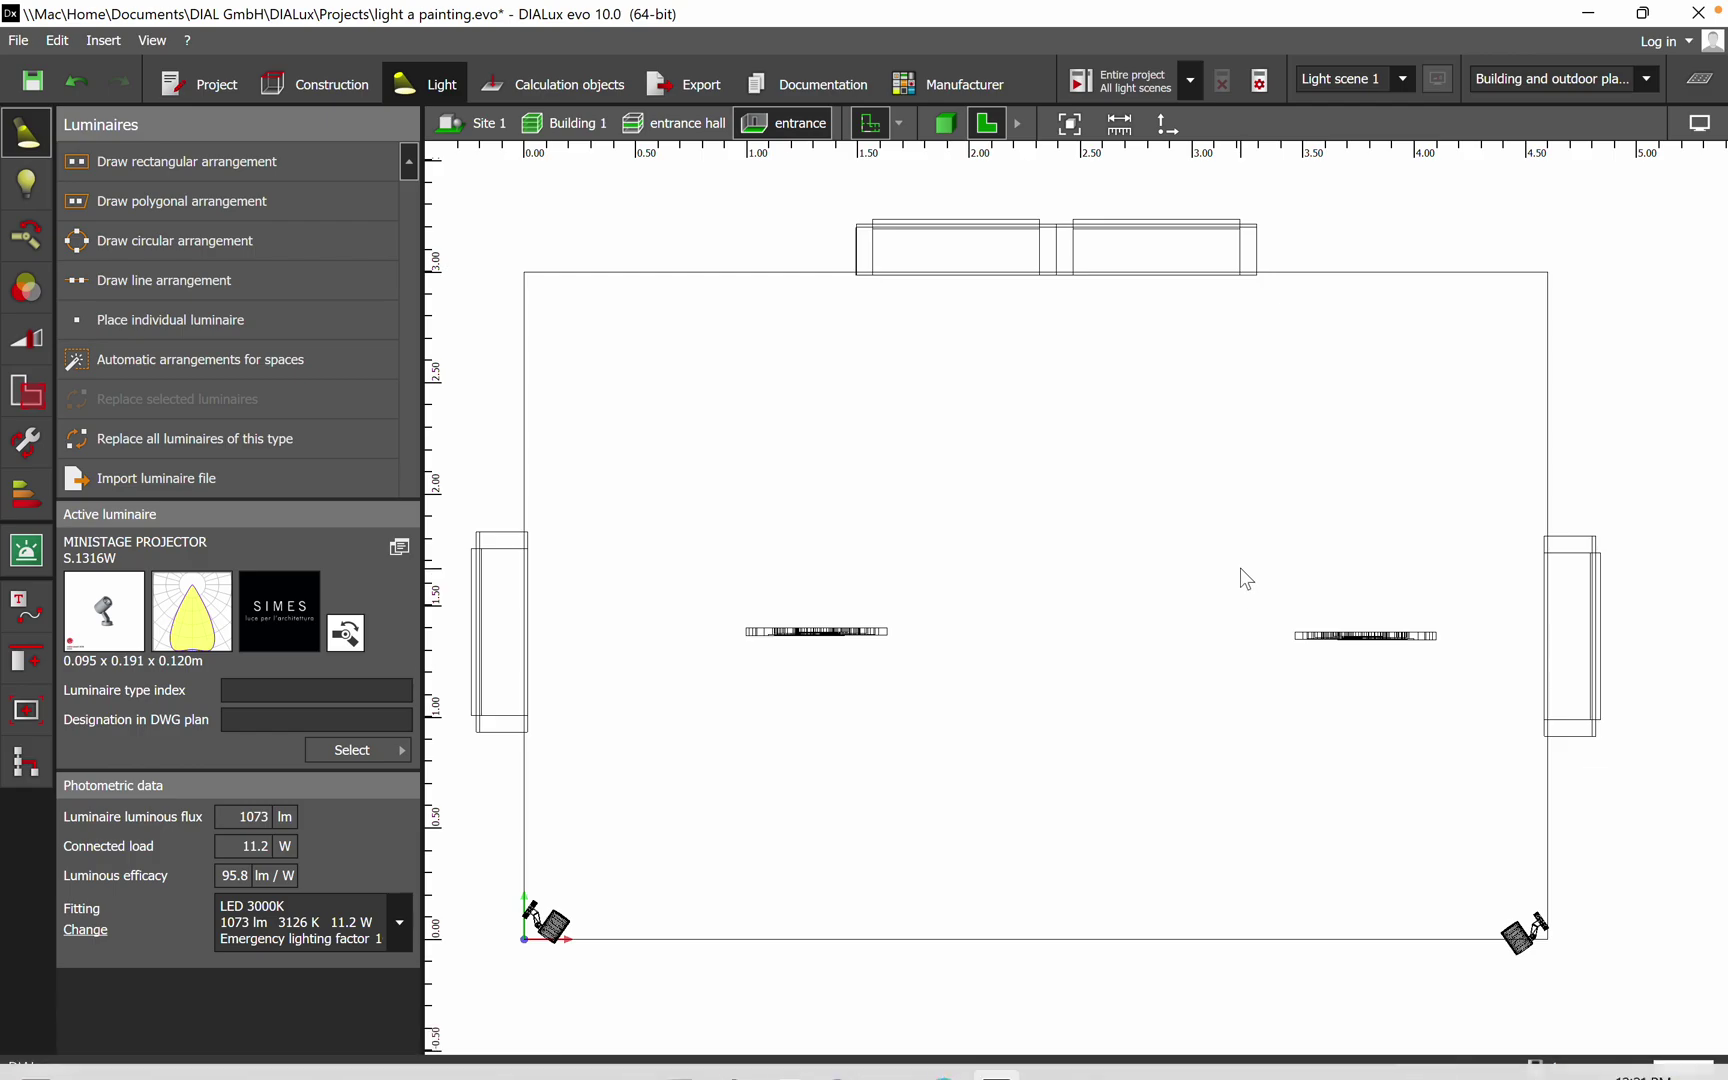
Step: Dismiss the save reminder and view the hall in 3D, looking up at the wall above the door
click(1022, 484)
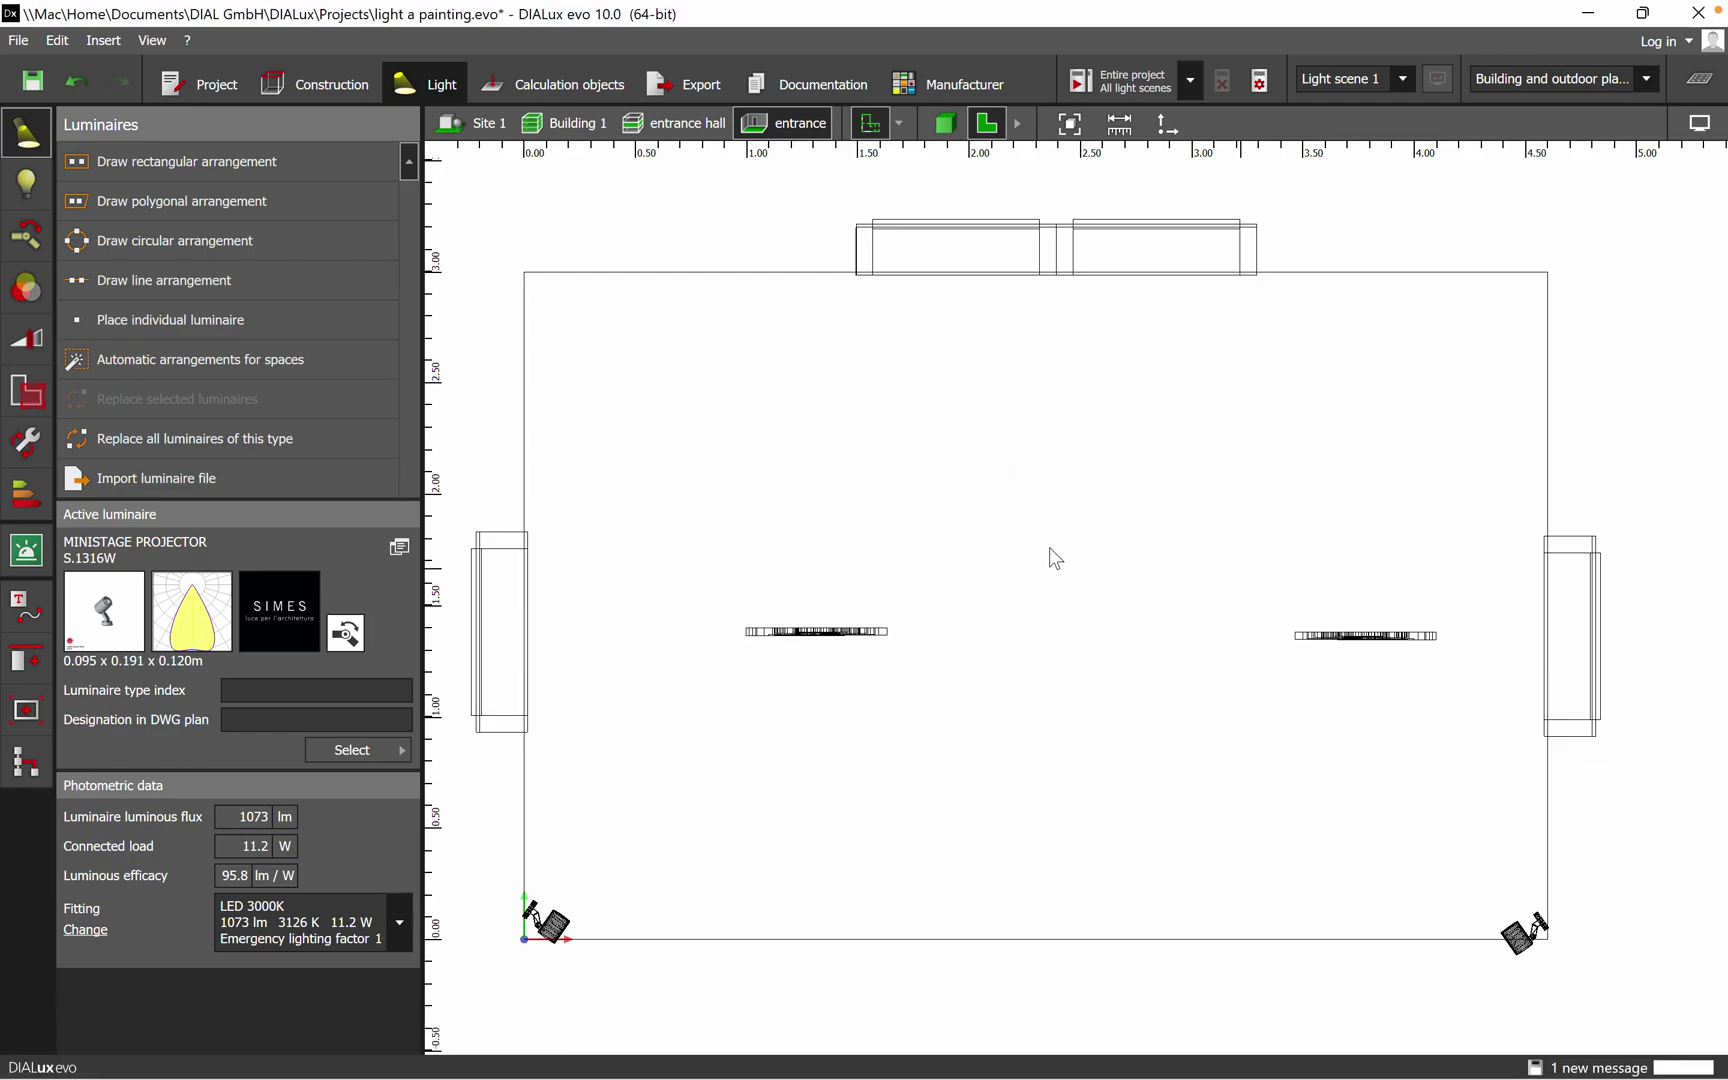
click(945, 123)
middle_drag(981, 494, 986, 433)
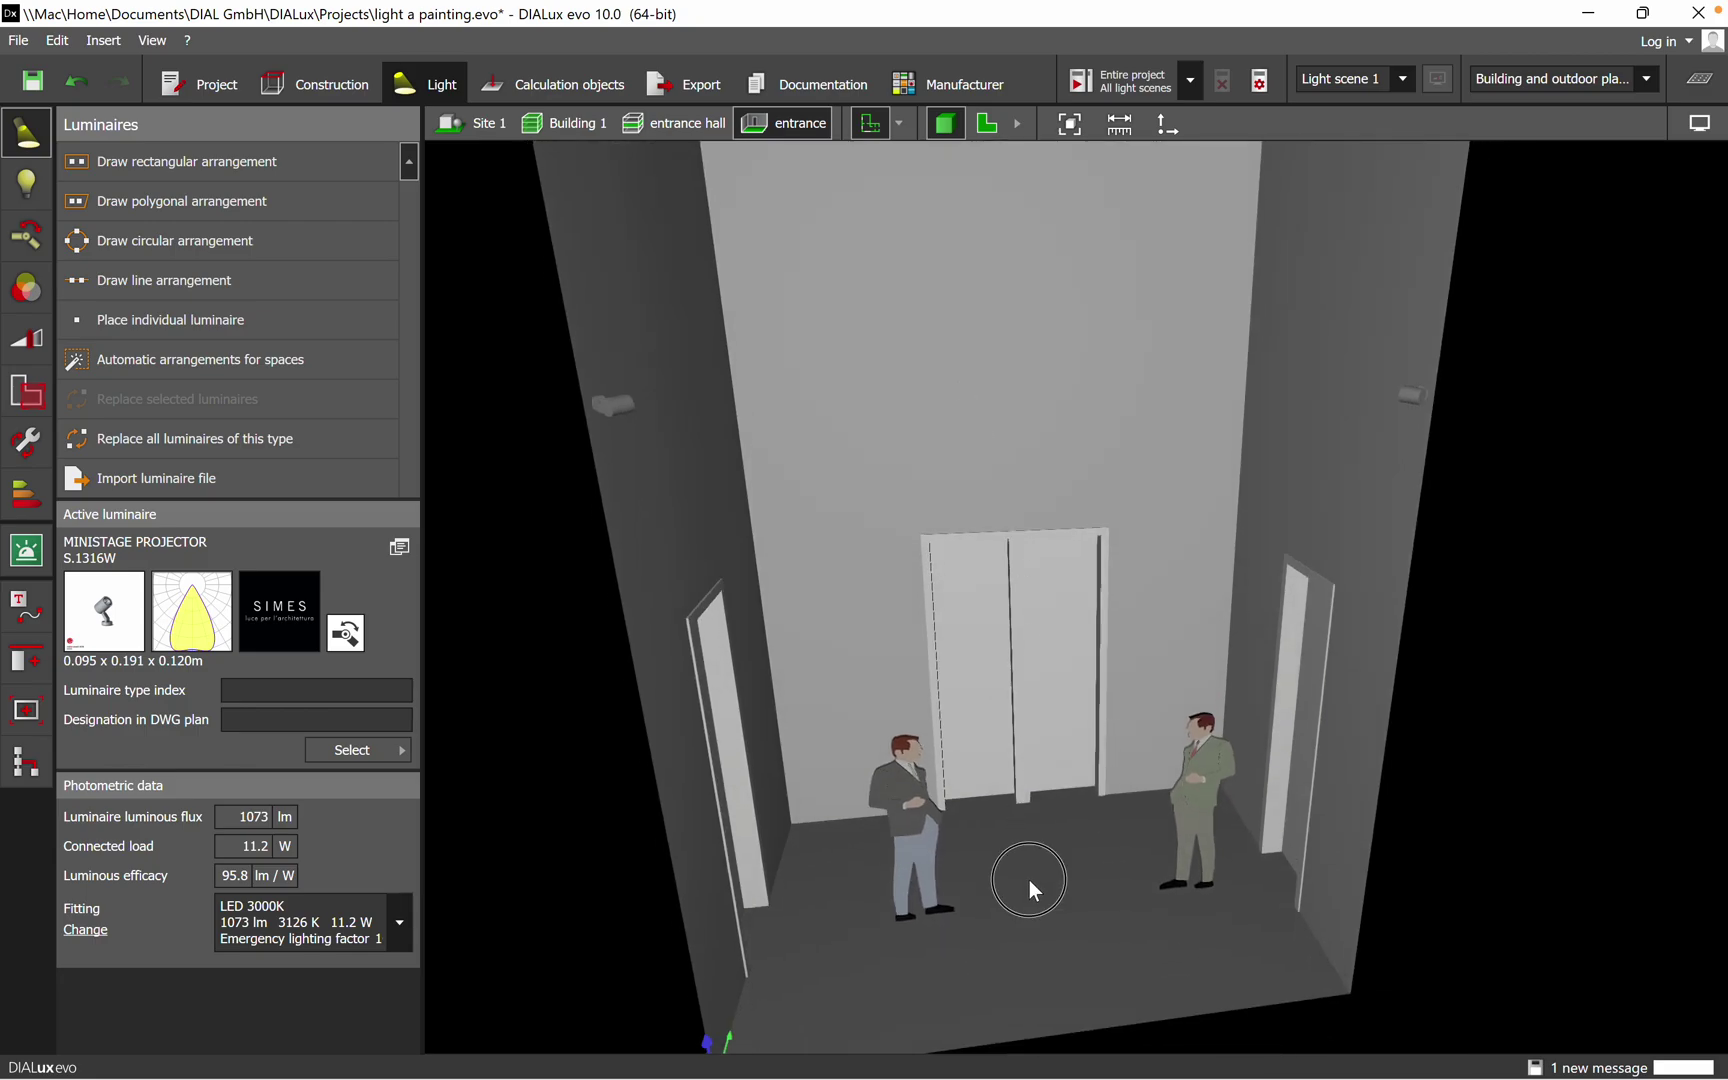
middle_drag(1029, 880, 1000, 350)
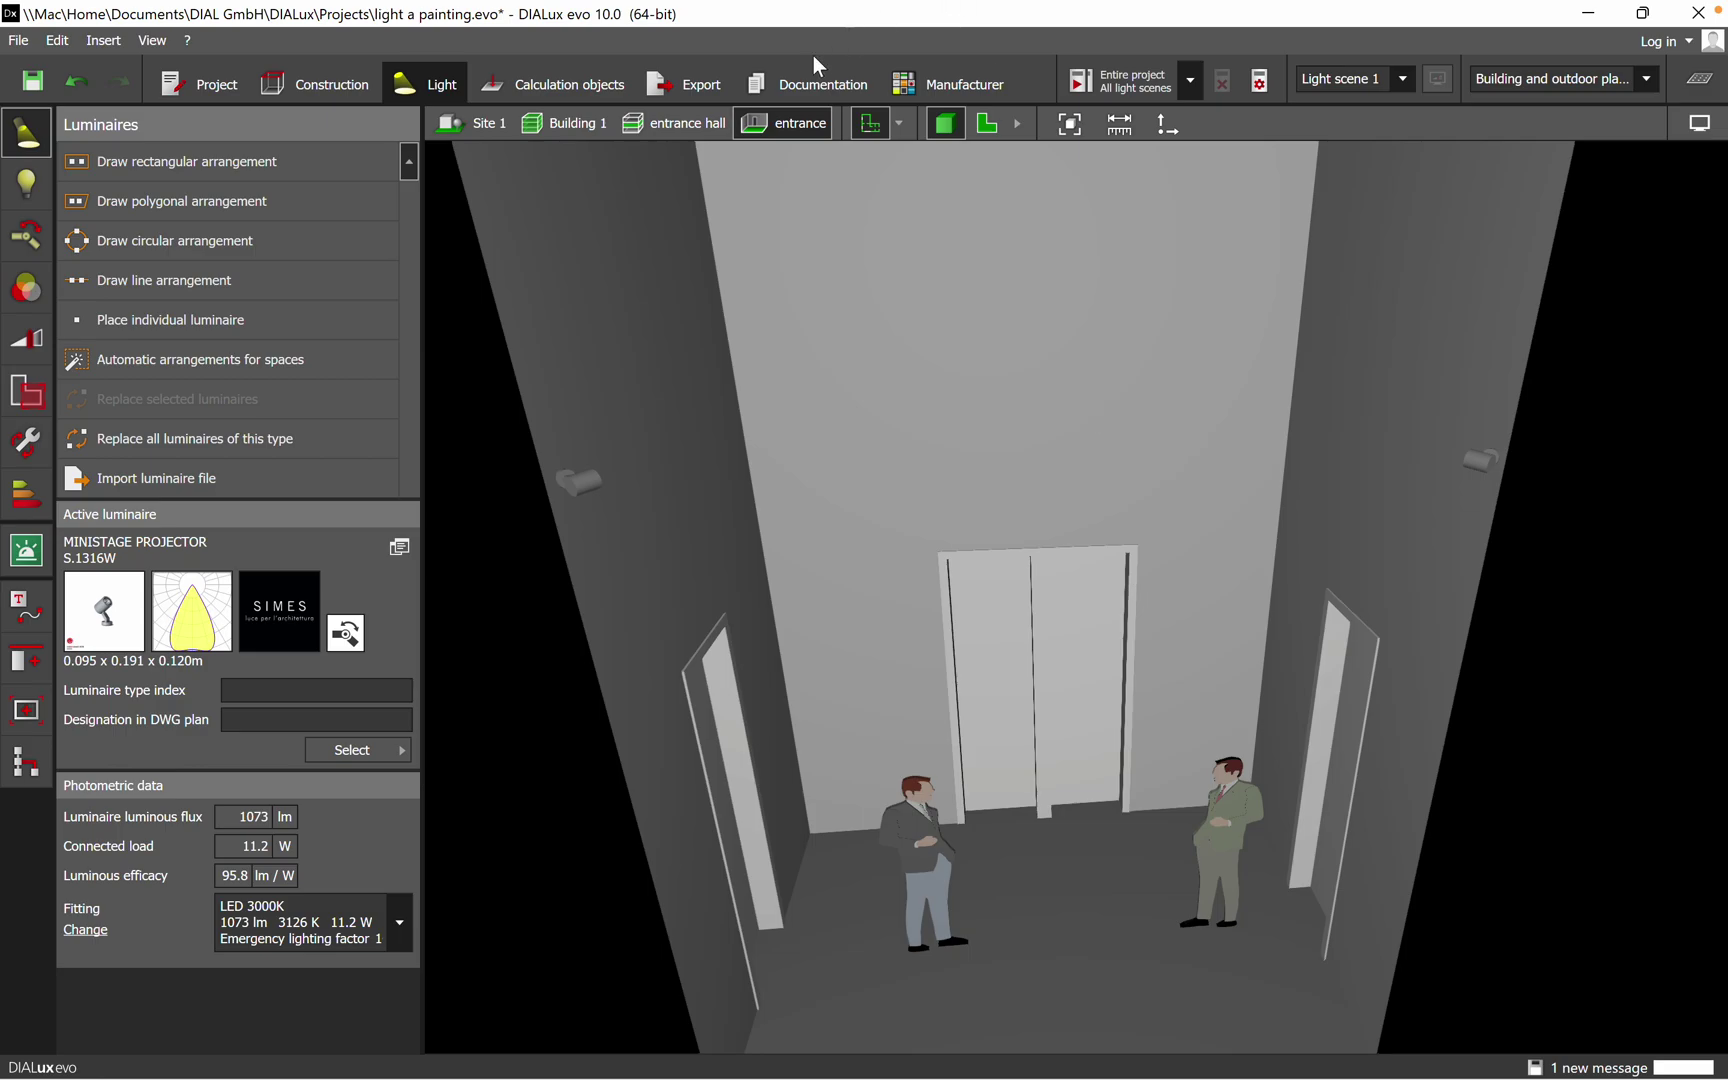
Step: Select the 2.25 × 2.00 m calculation surface above the door and return to the 2D plan
click(565, 86)
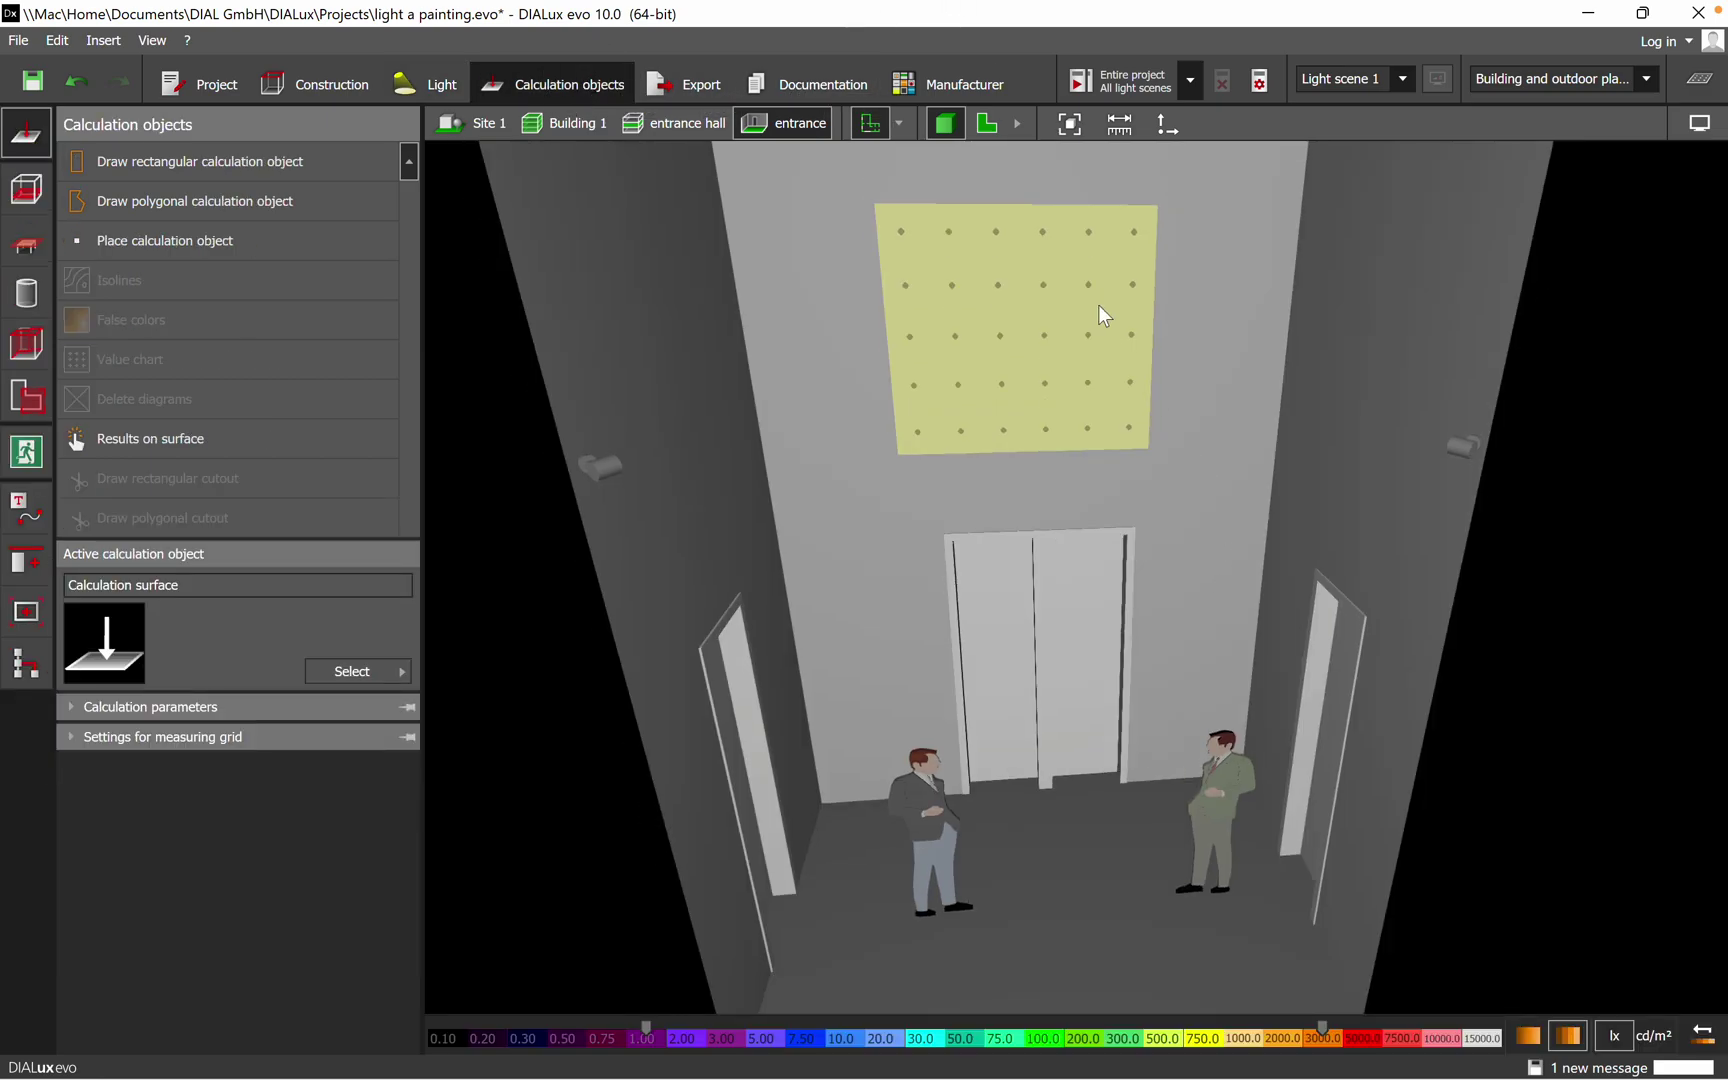
click(1052, 318)
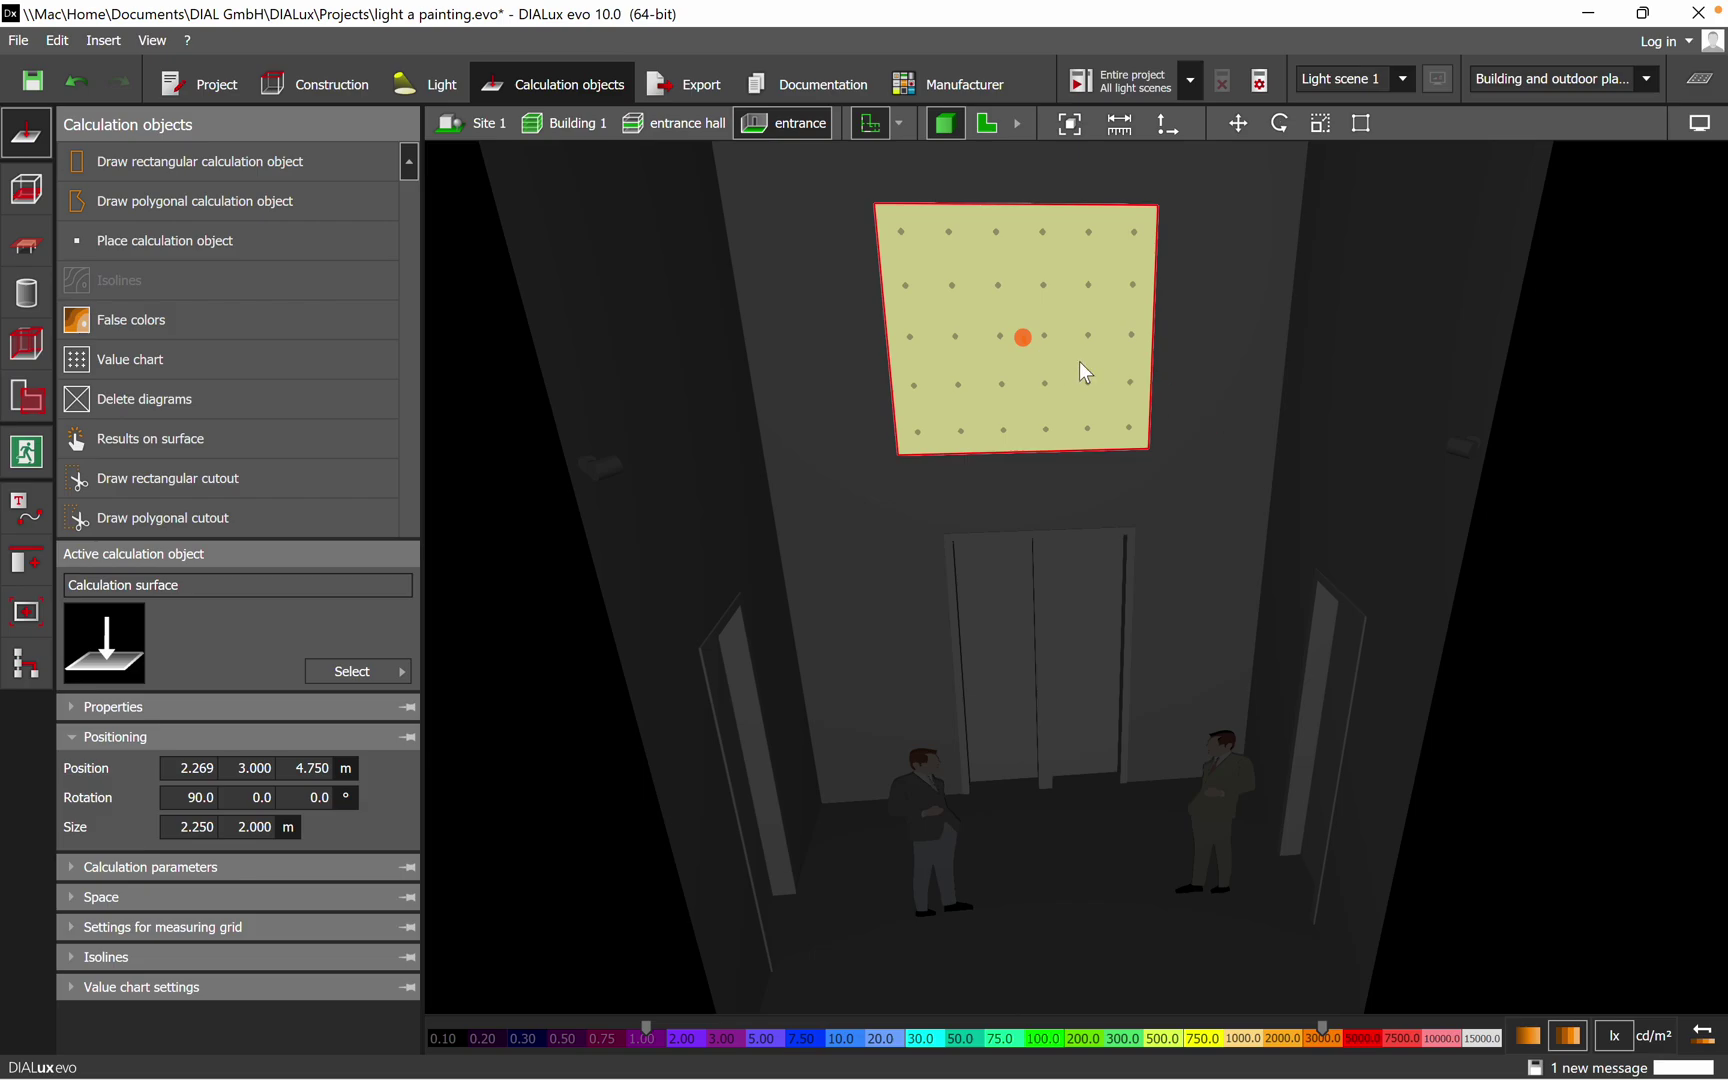
click(986, 125)
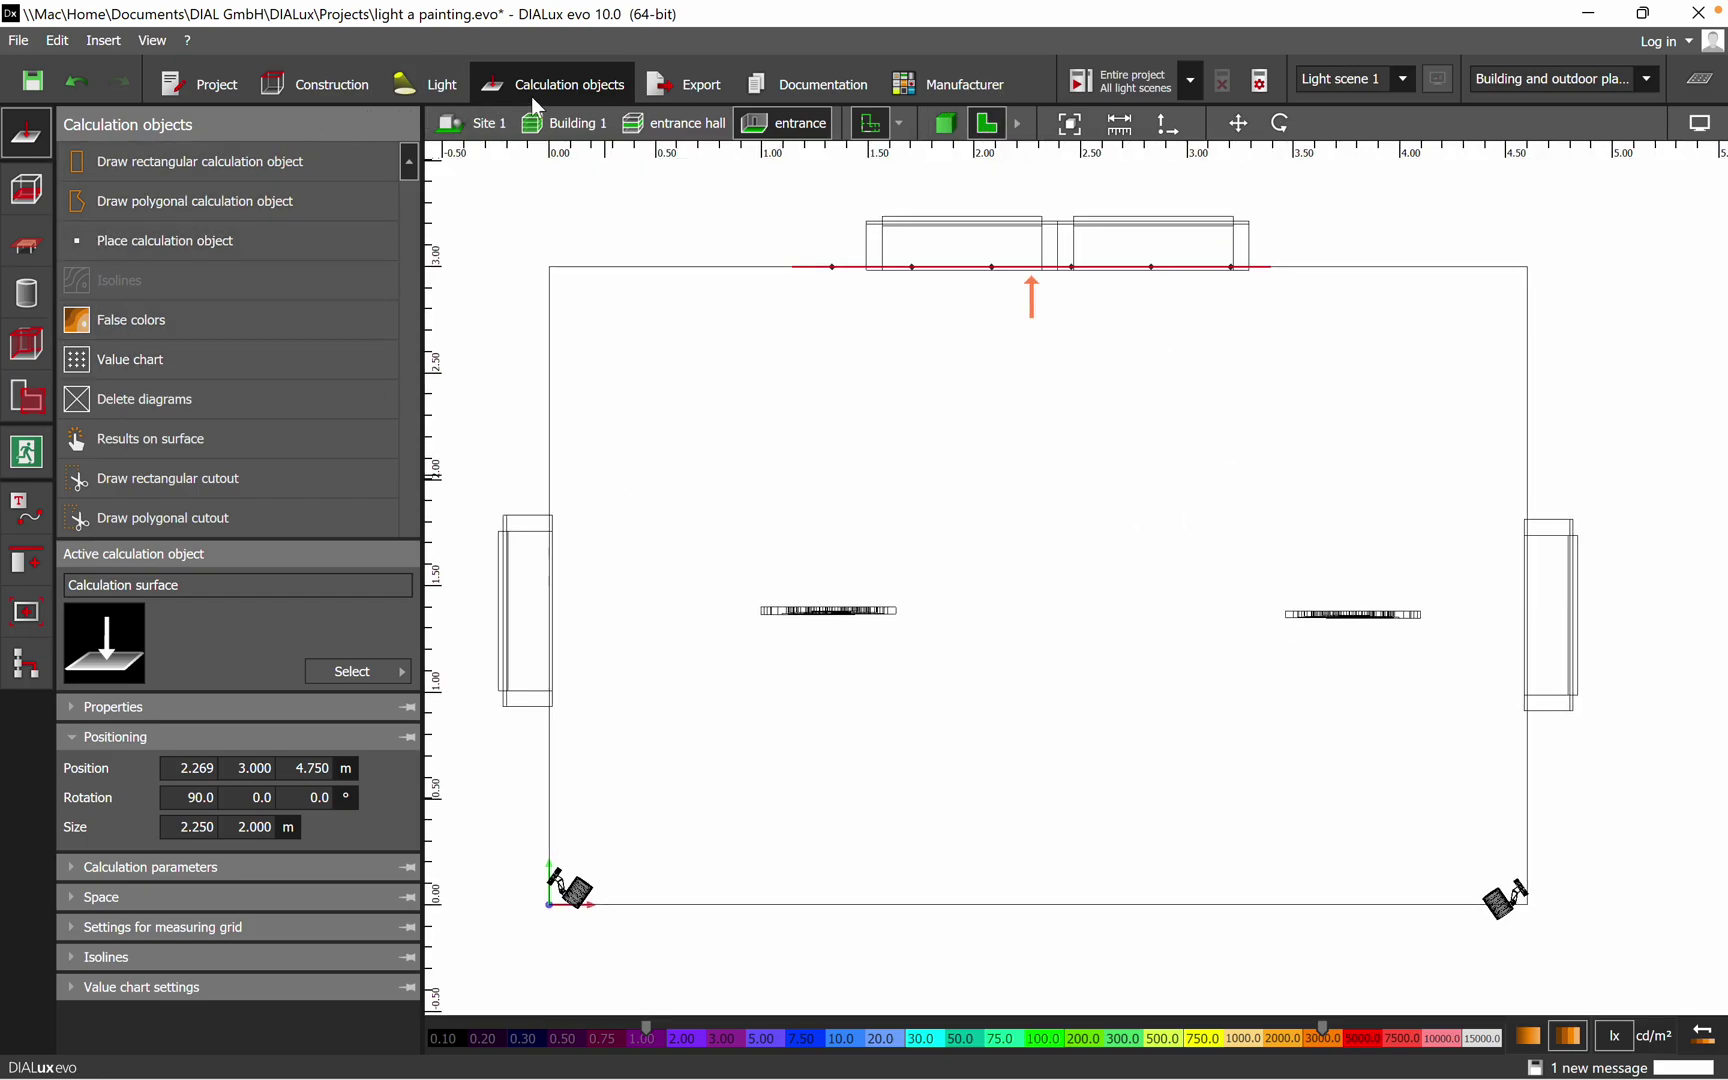
Step: Draw a trial 1.790 × 0.630 m rectangular calculation surface and edit its rotation
click(176, 171)
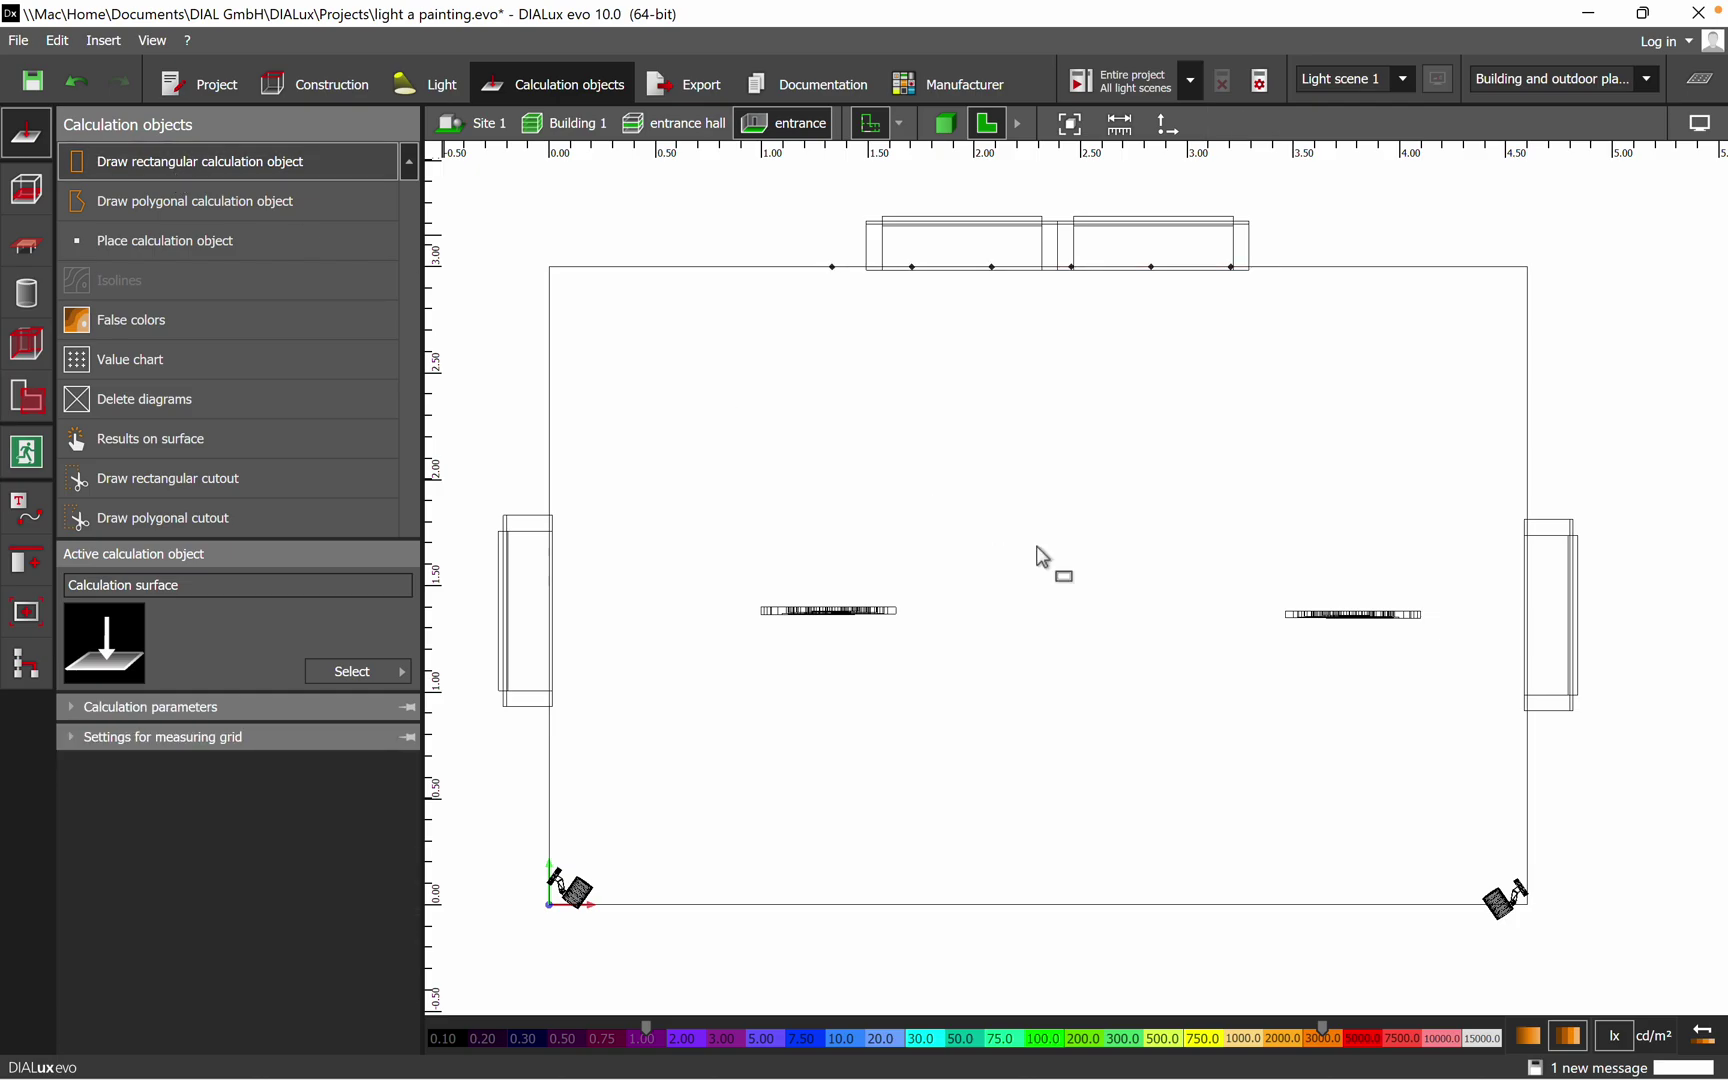
click(895, 388)
click(1273, 413)
click(1247, 552)
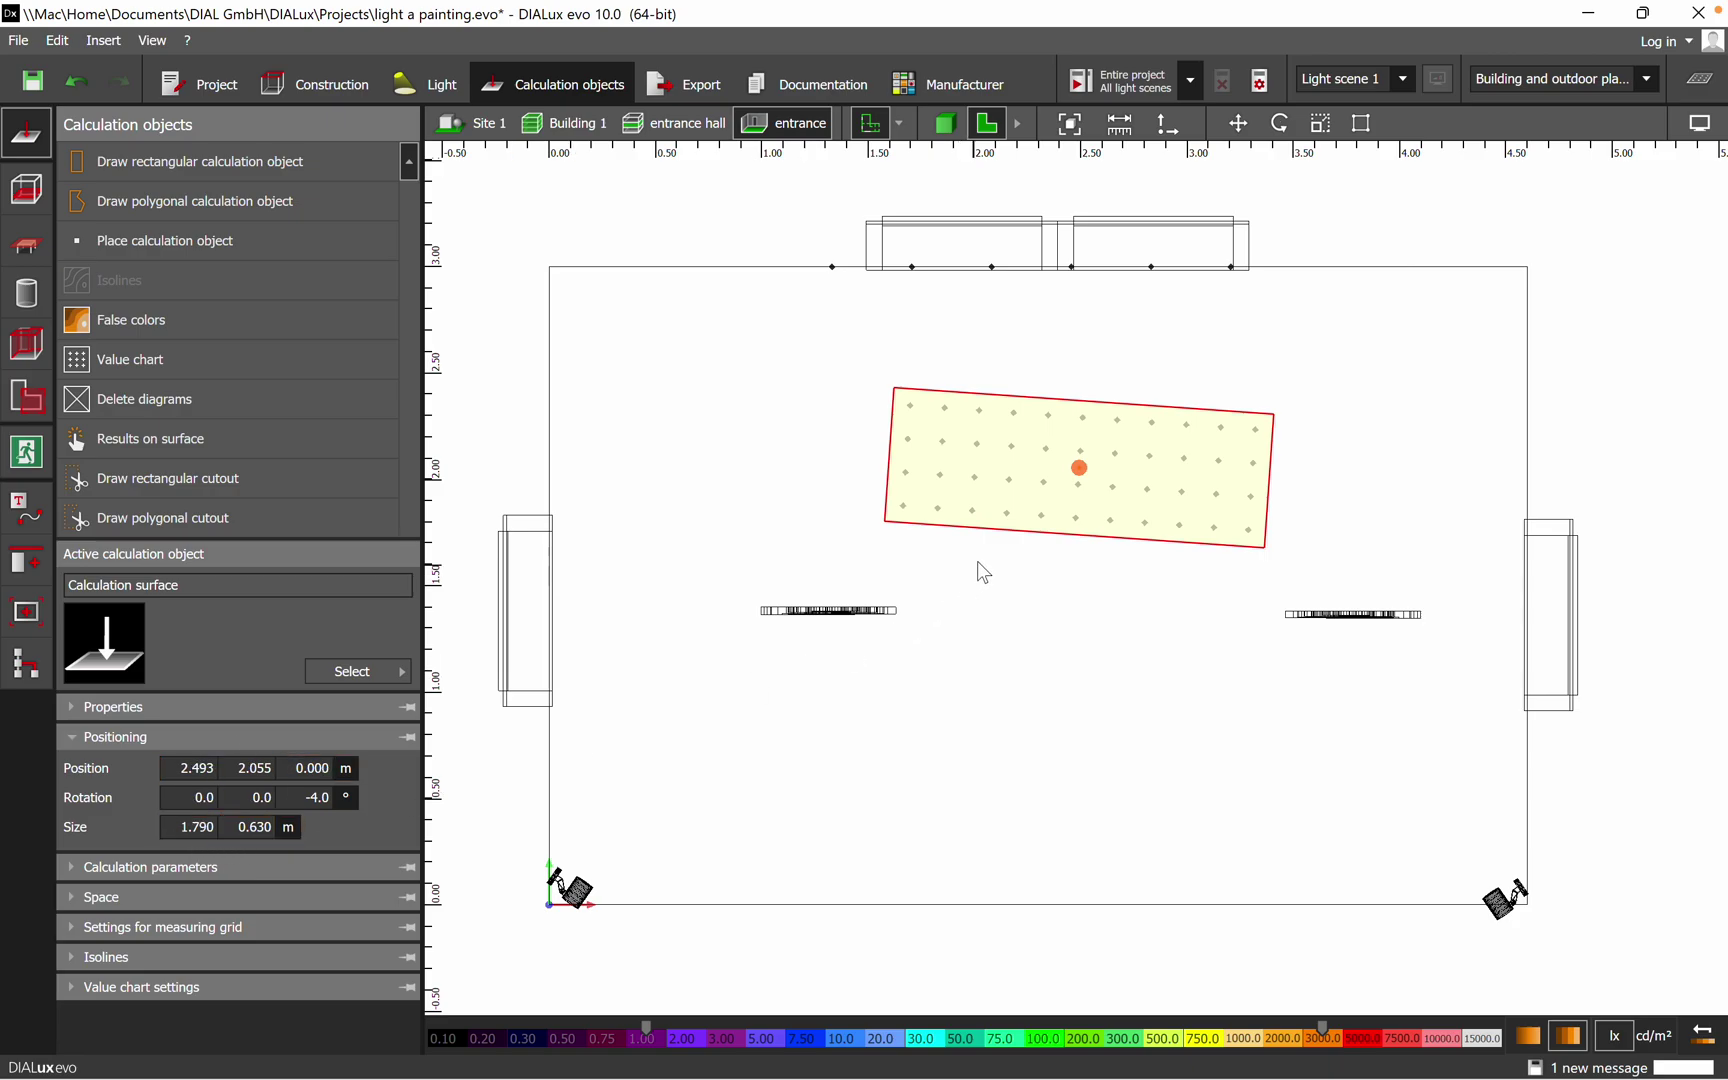
click(200, 797)
Step: Delete the trial calculation surface and return to the 3D hall view
click(1052, 283)
click(1022, 466)
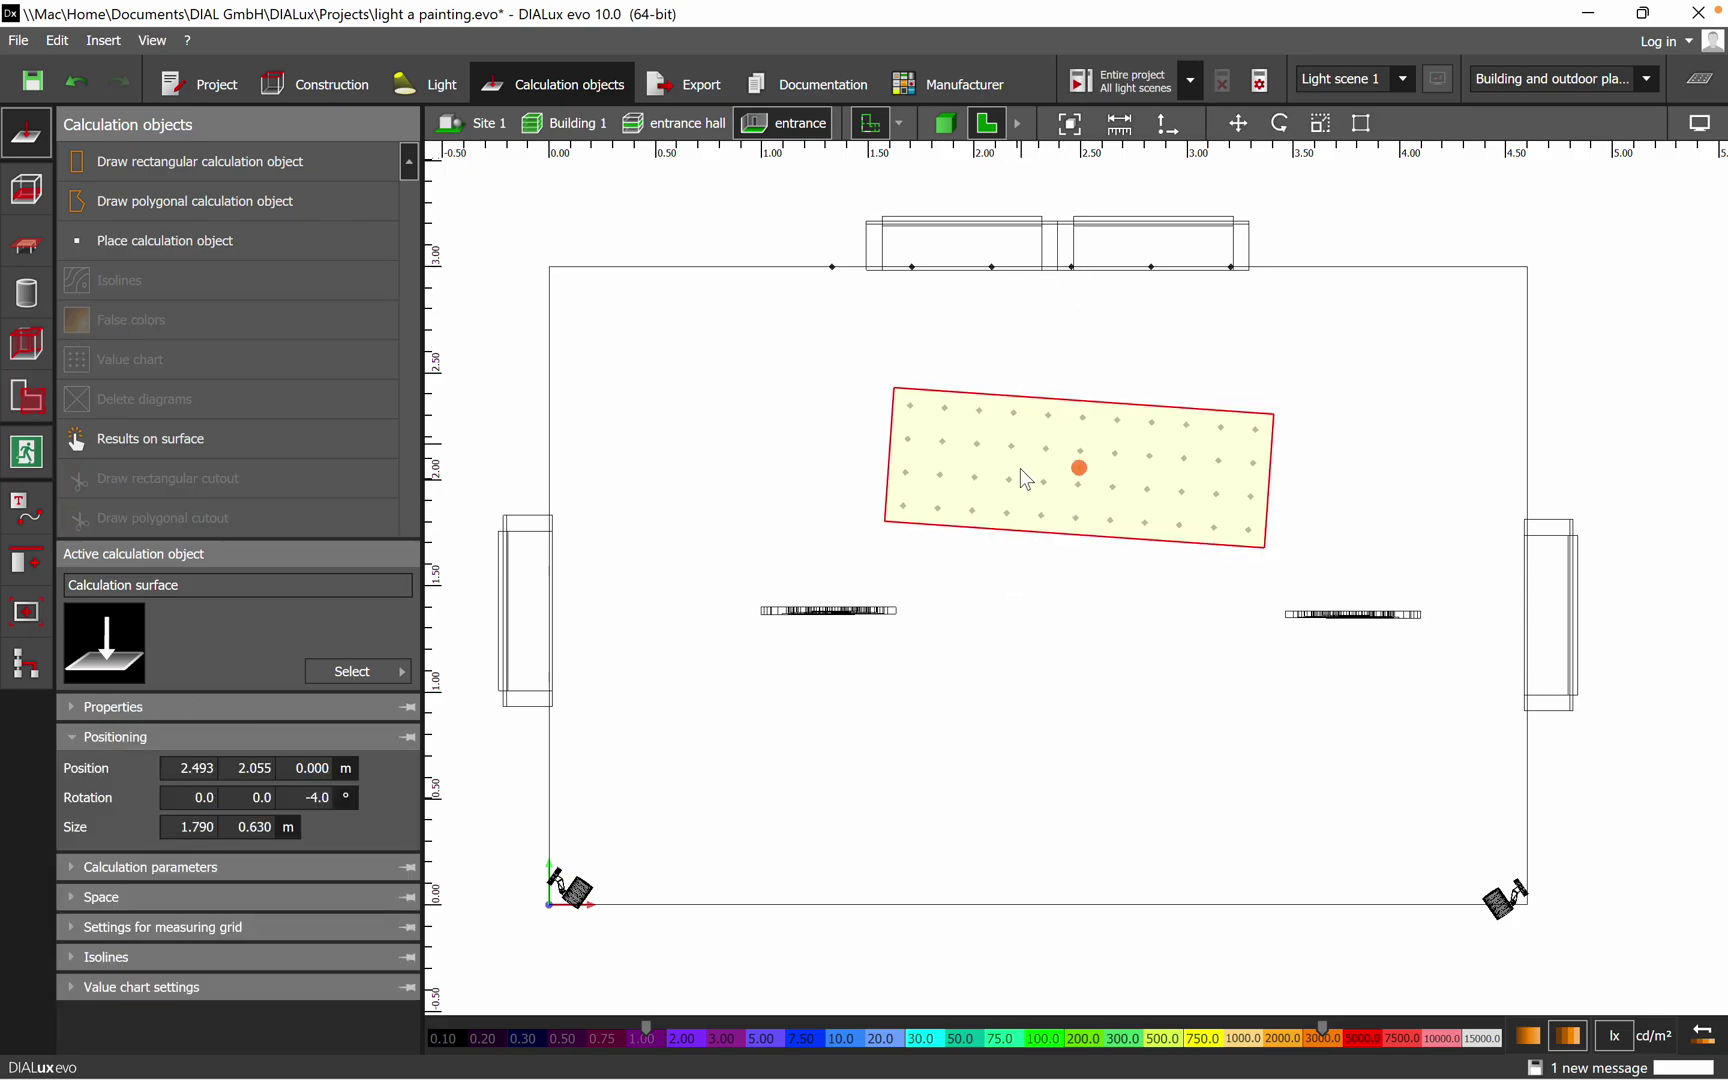
right_click(1023, 461)
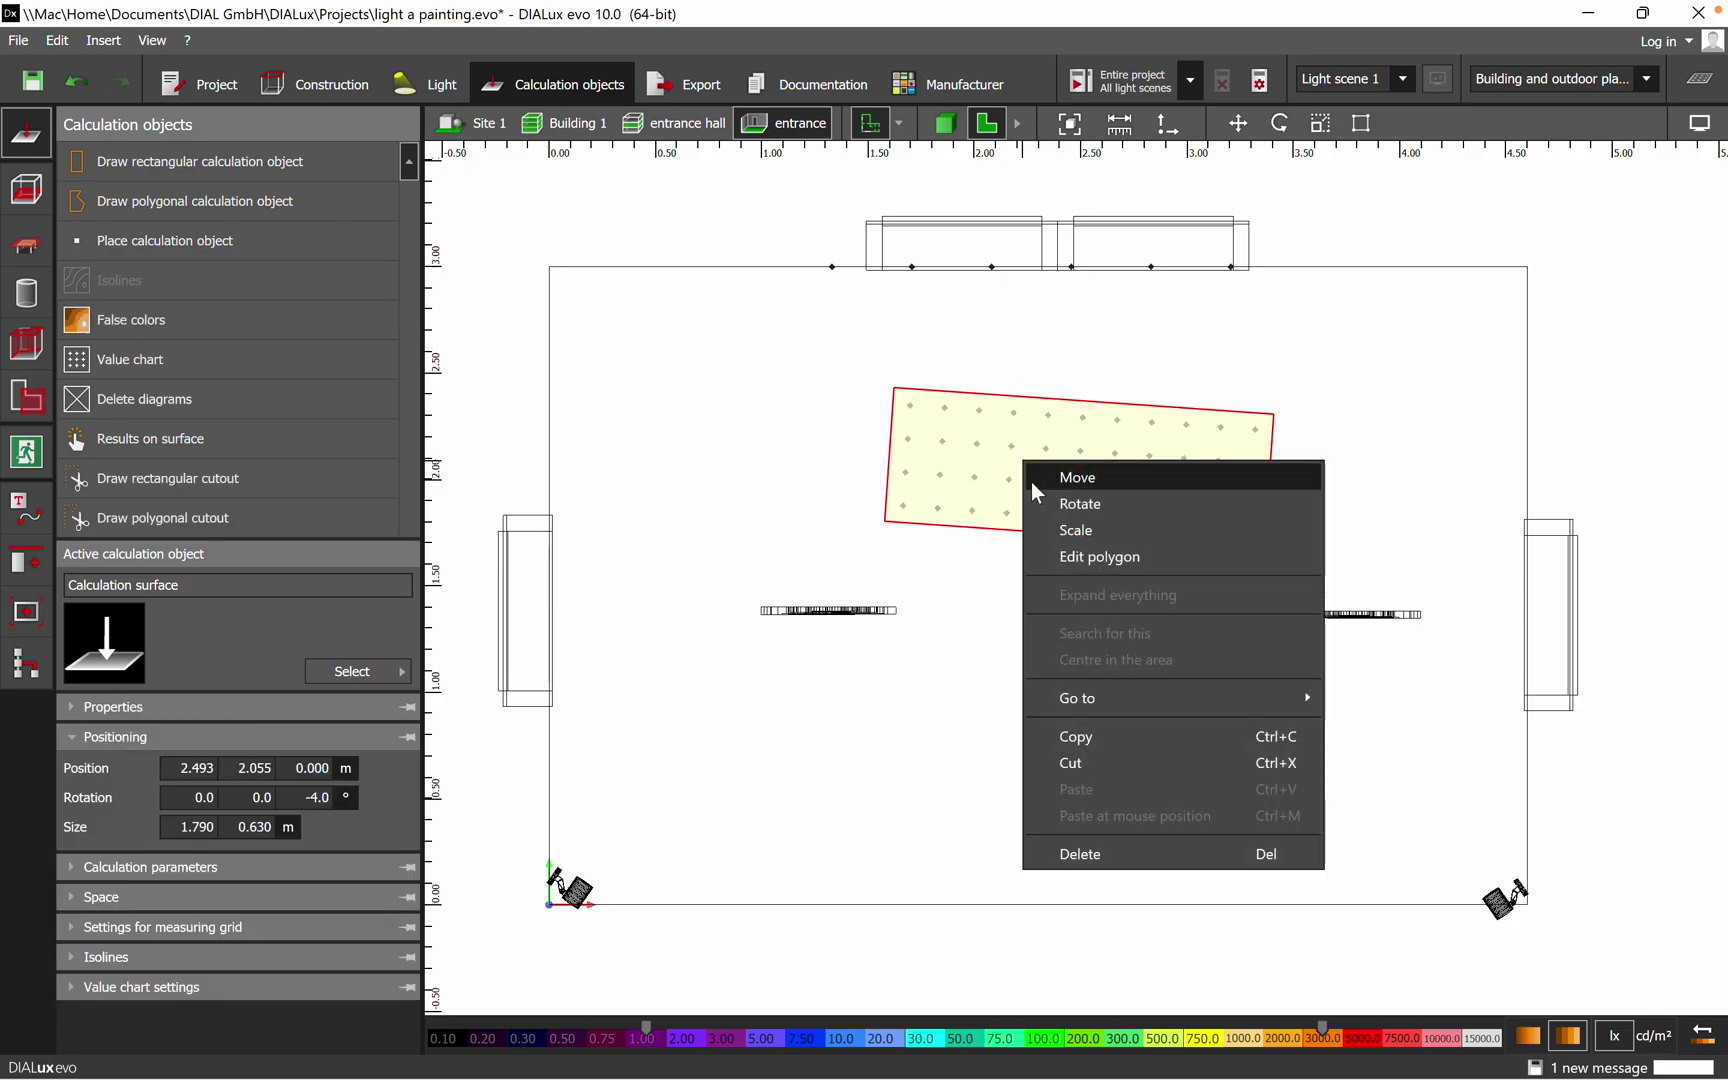
click(1118, 856)
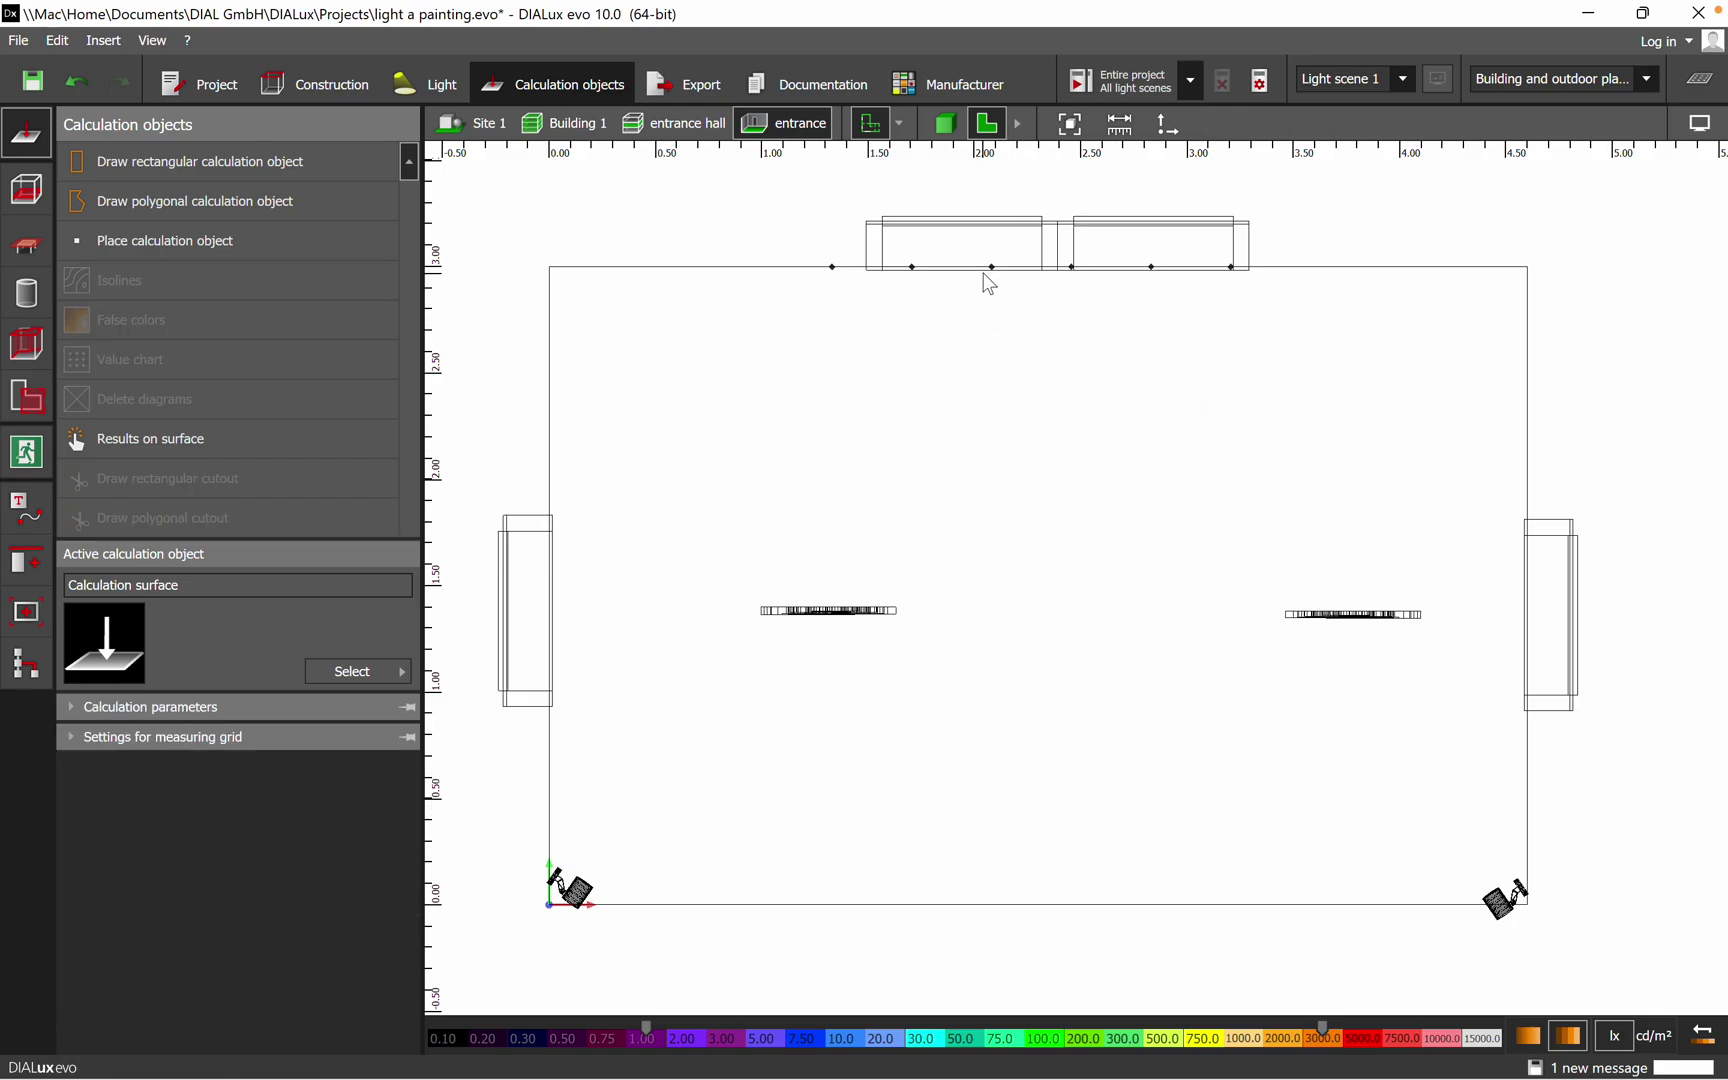
click(944, 122)
Step: Check the wall calculation surface's positioning and size, then move to luminaire editing
click(1006, 377)
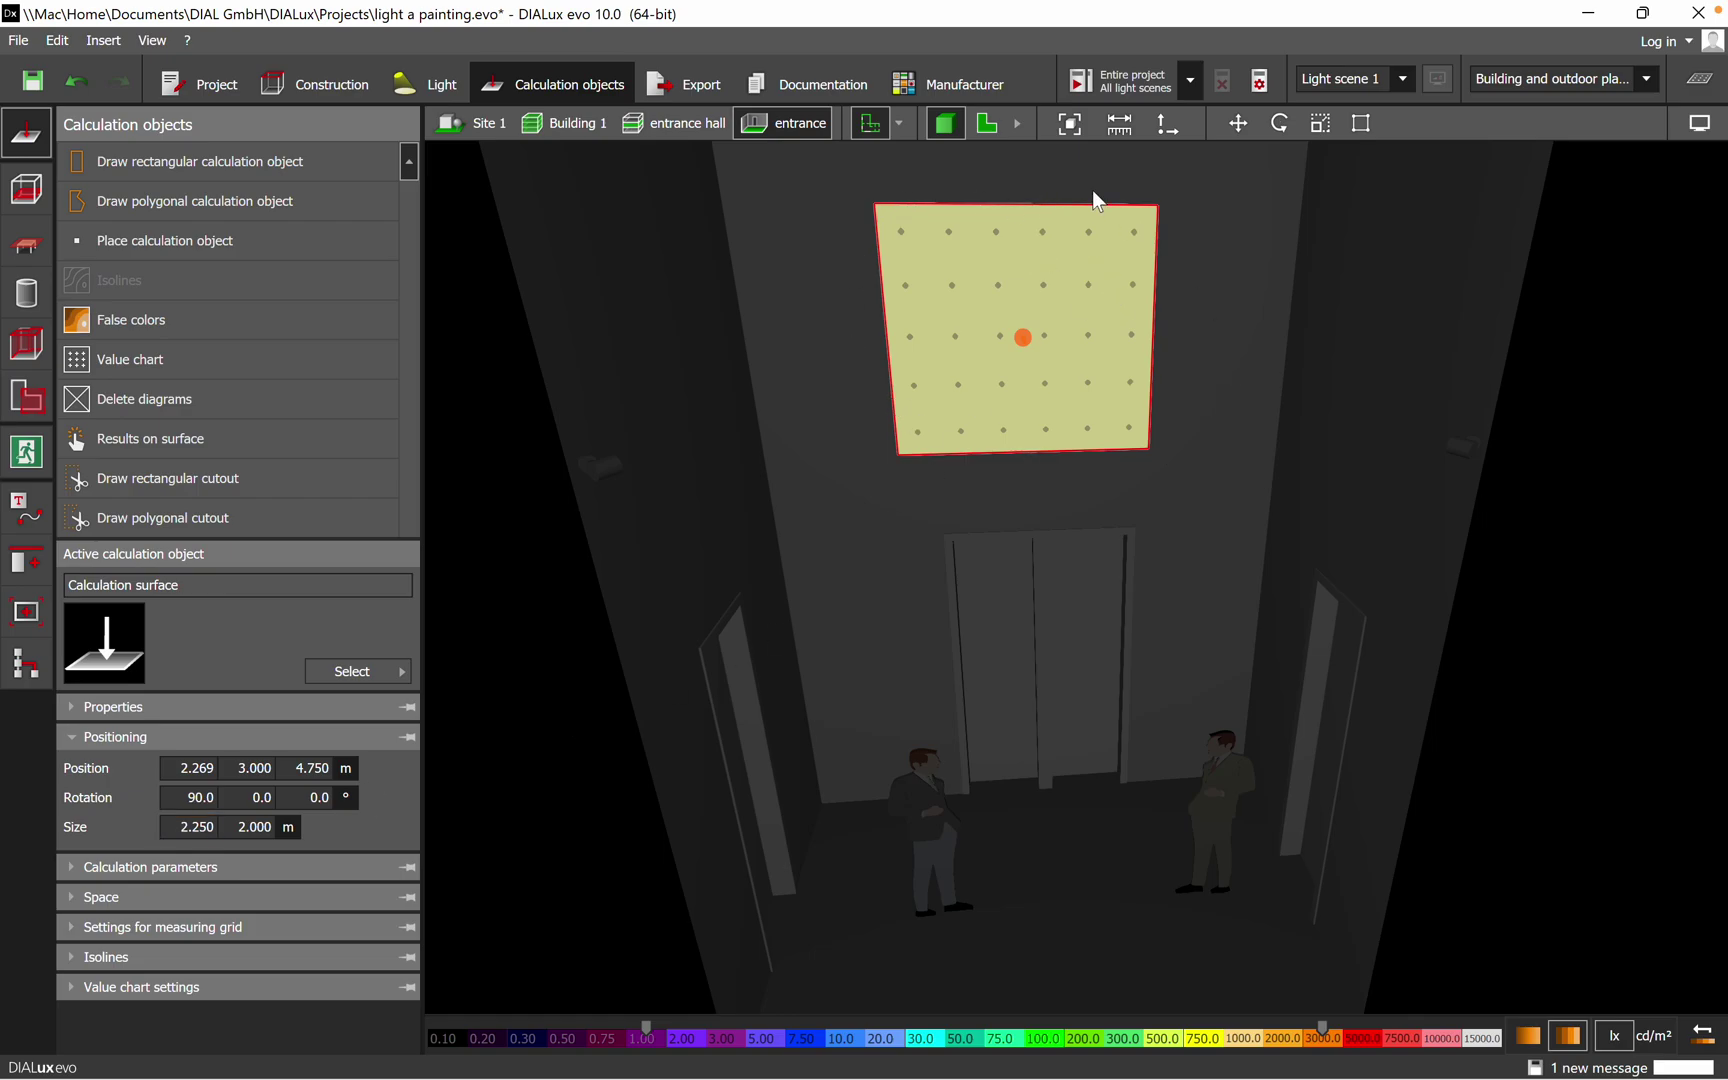
click(460, 84)
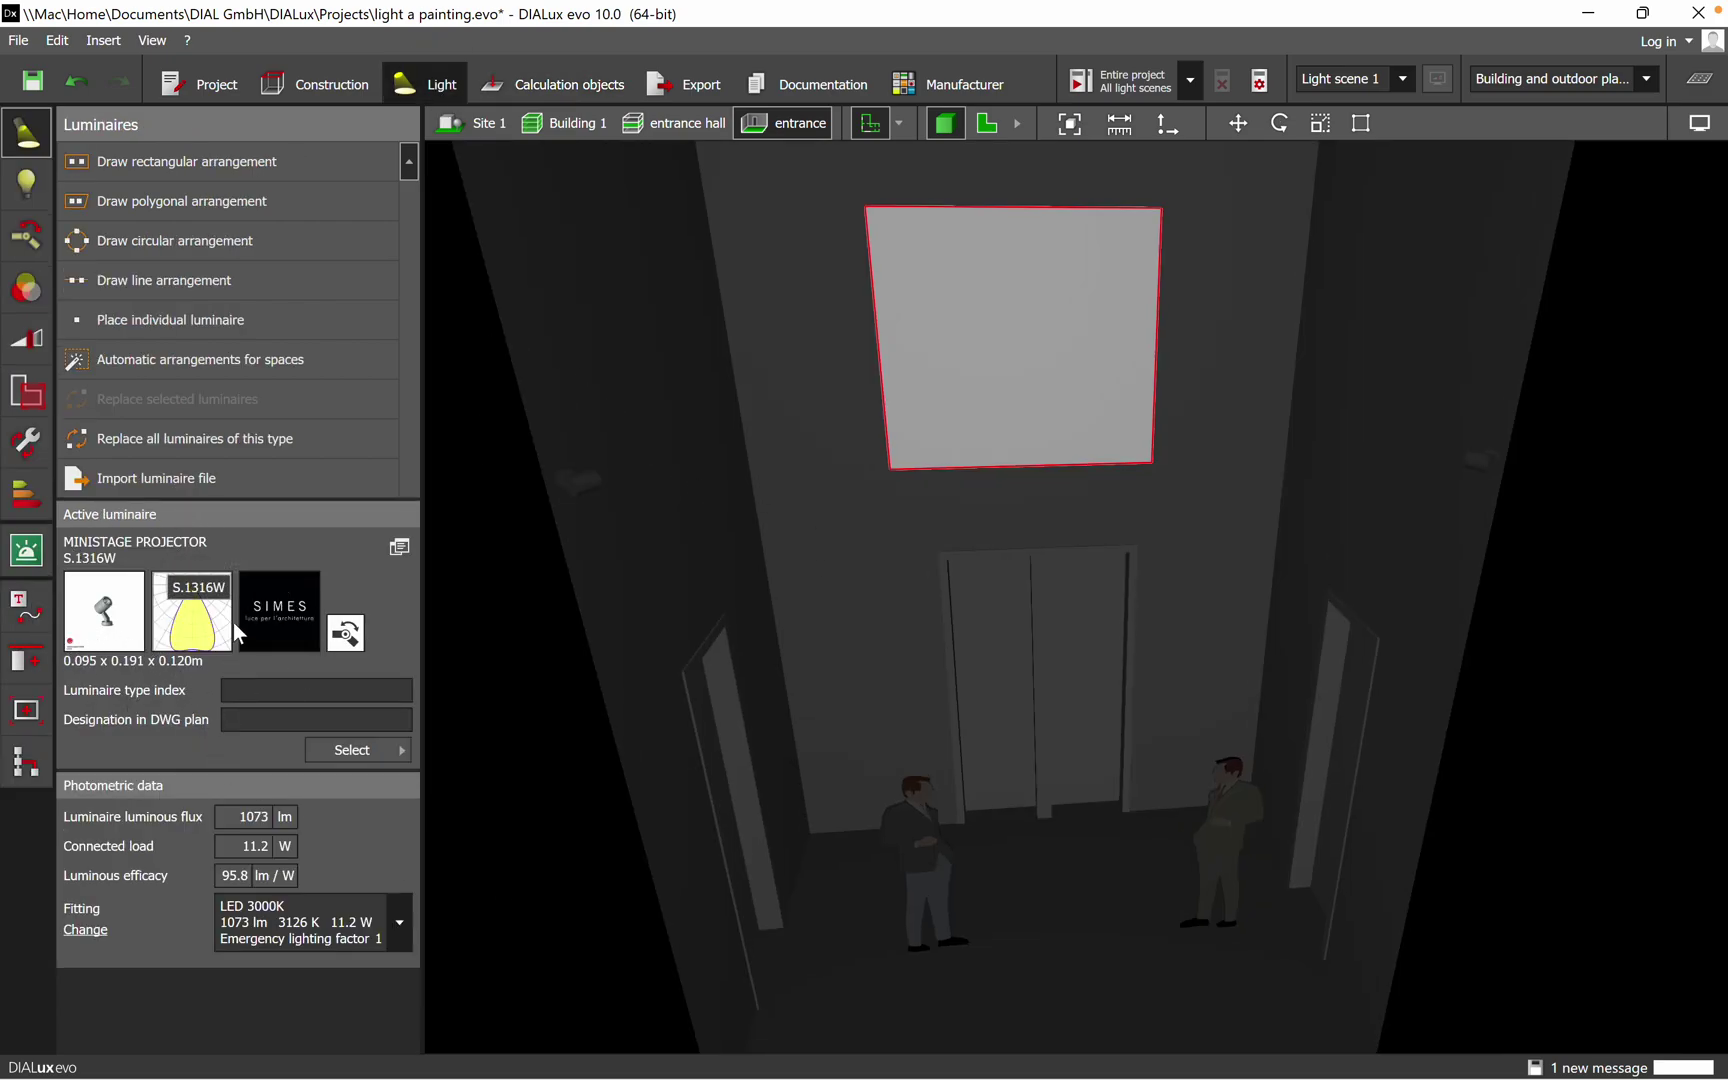
Step: Turn on the light distribution cone display for the selected wall projector
click(1462, 481)
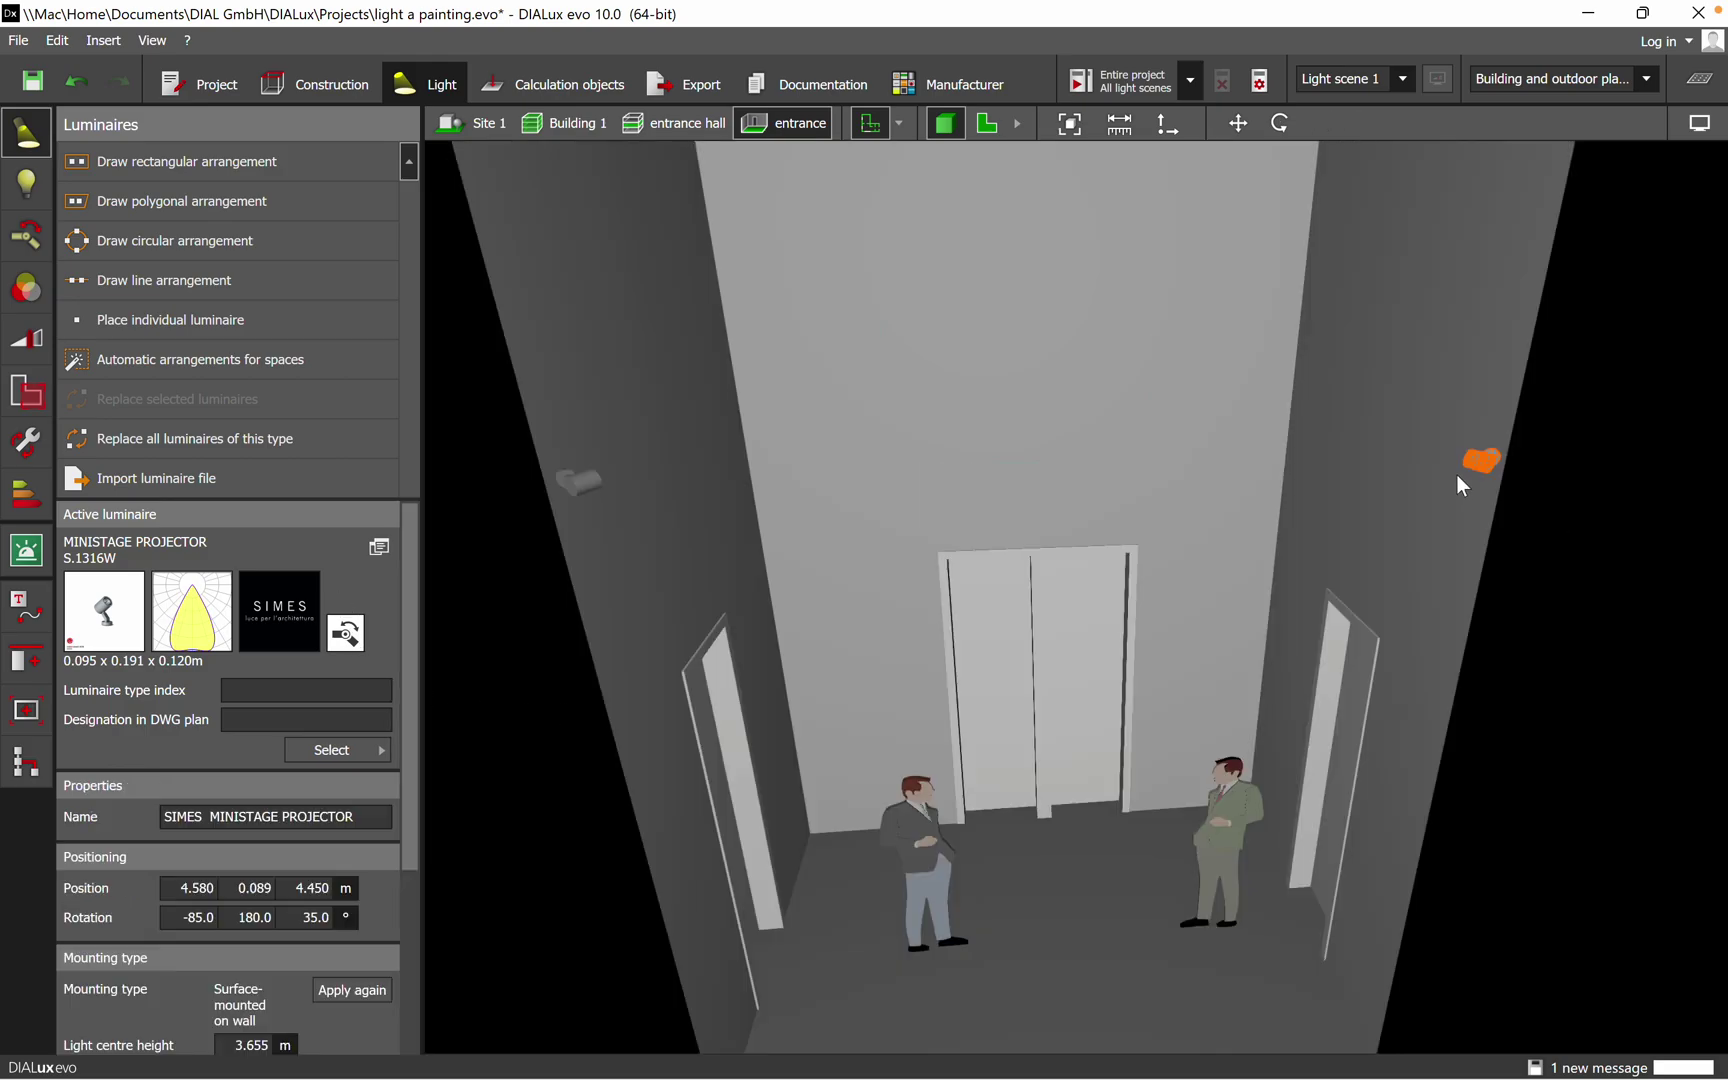
click(1706, 124)
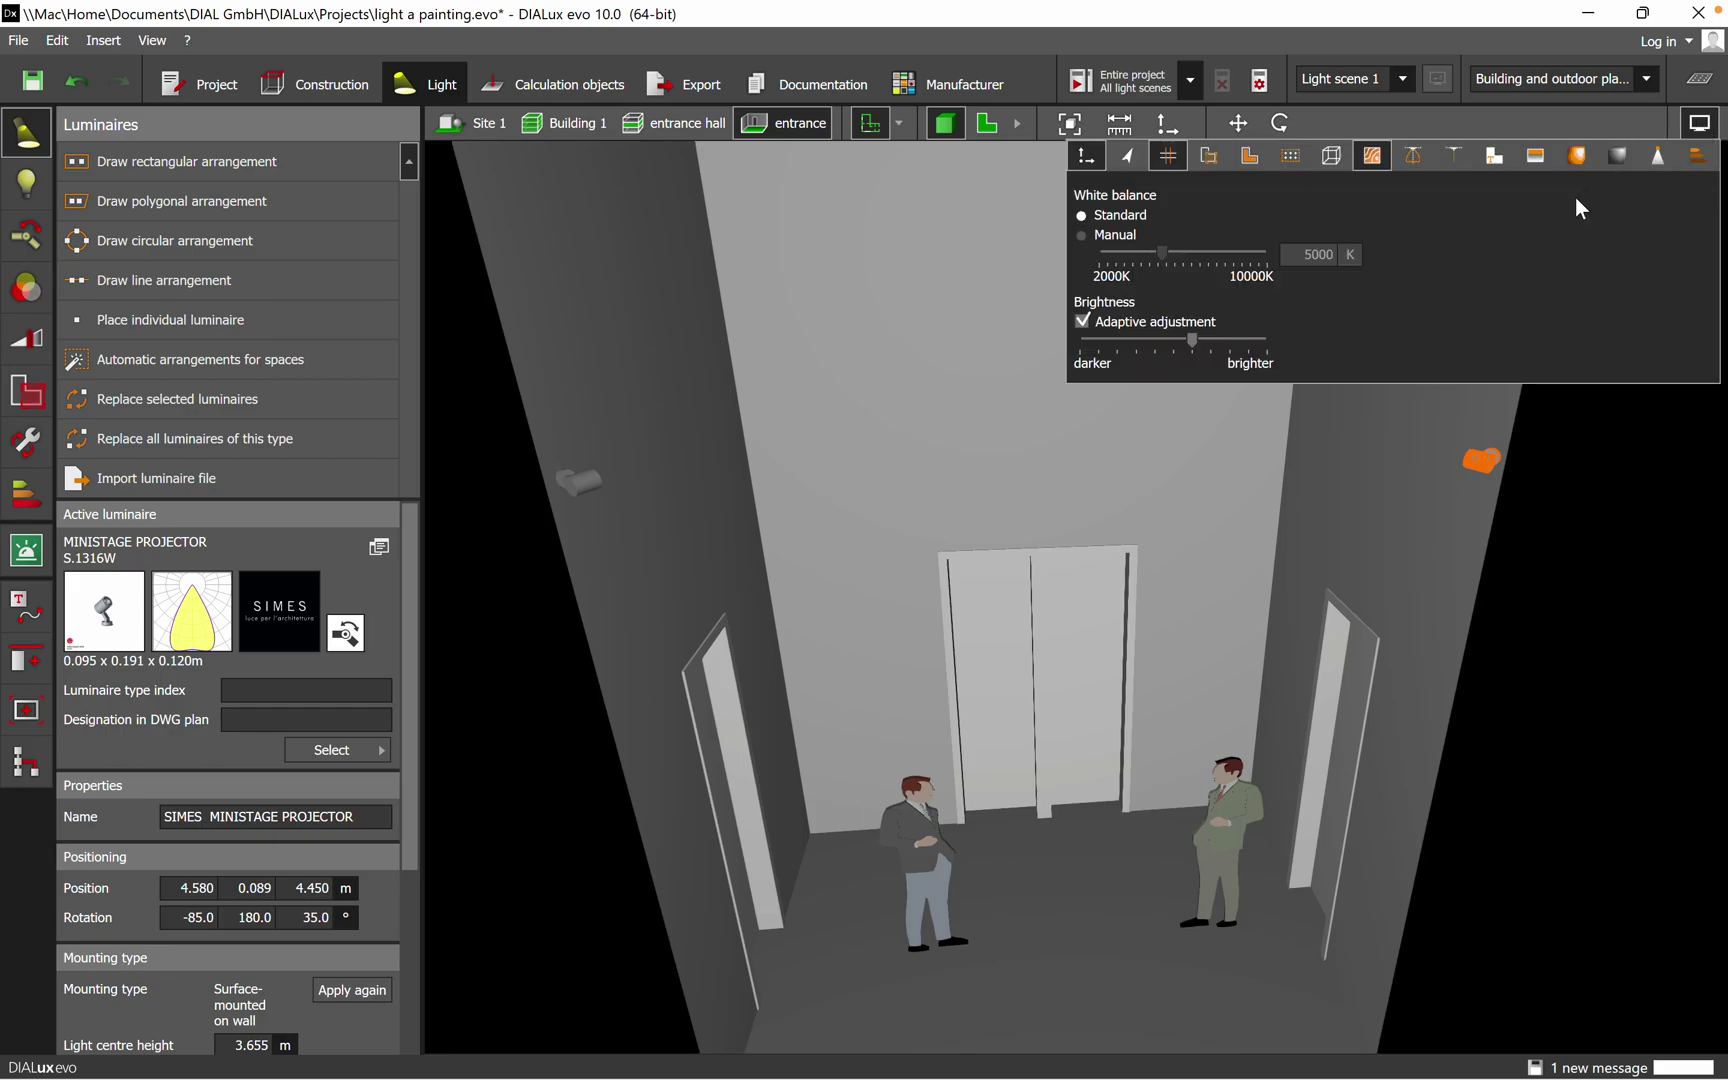
click(1418, 160)
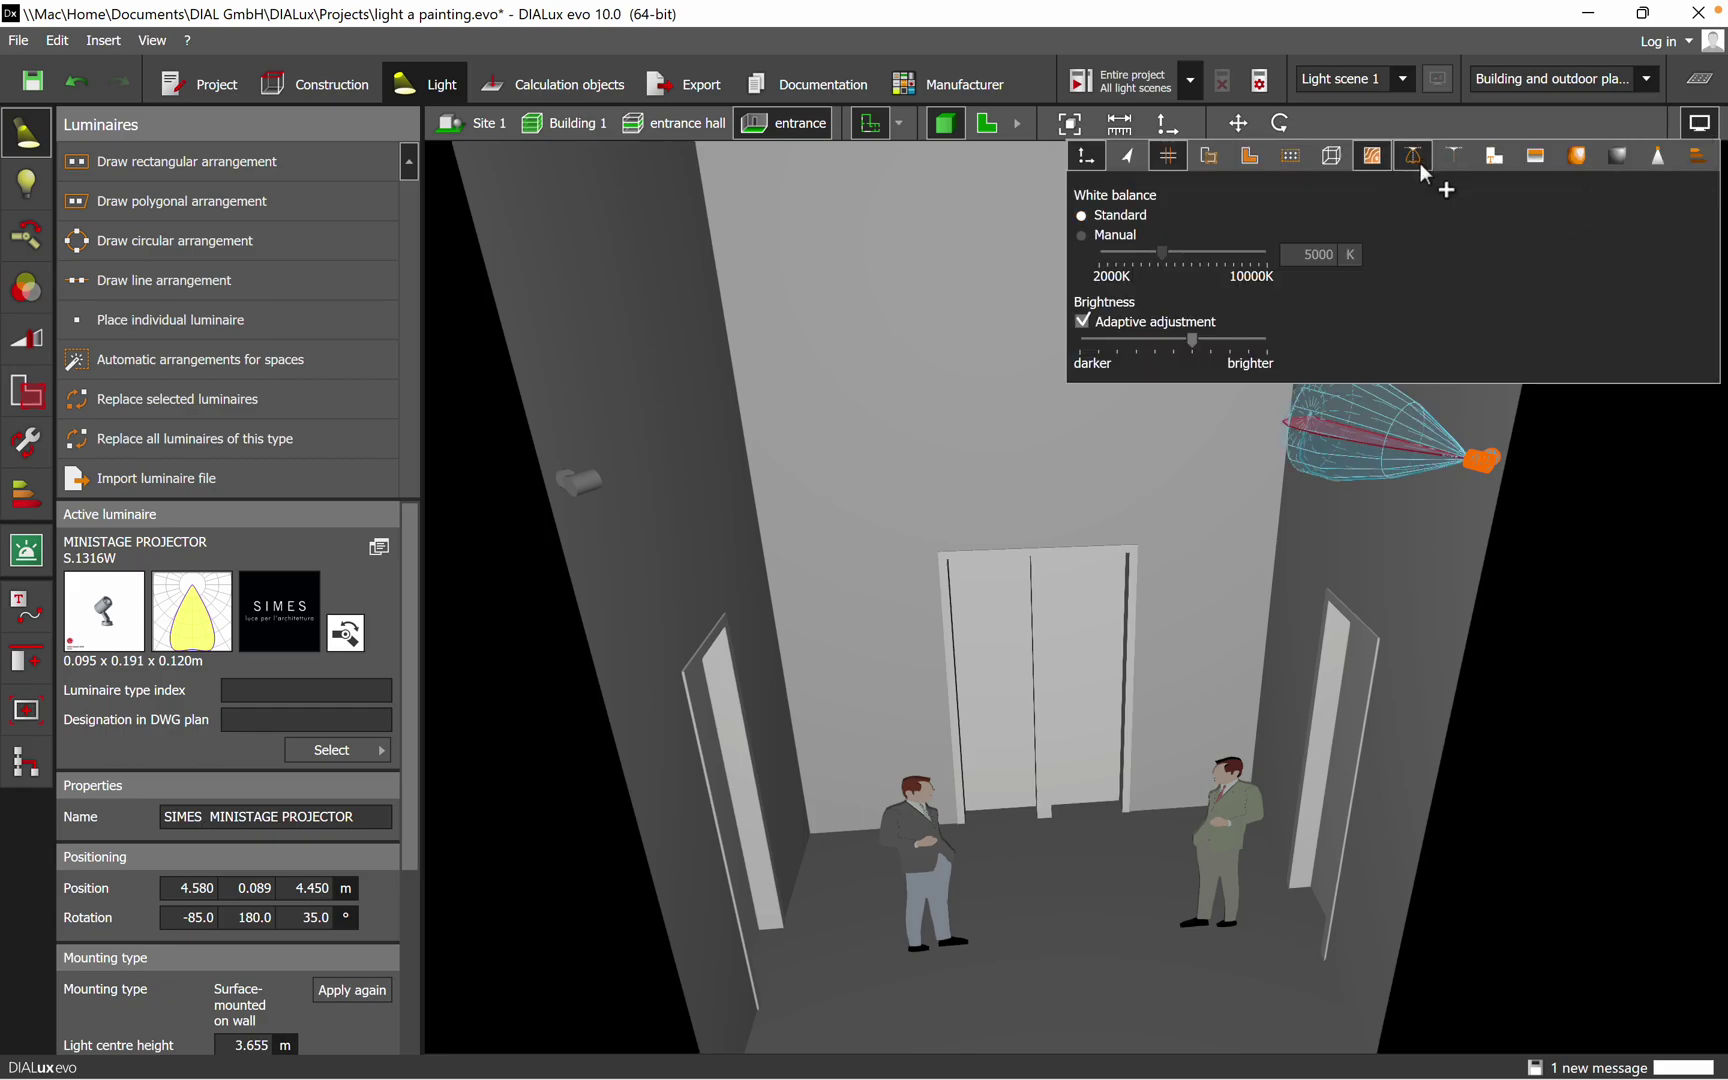
click(576, 477)
Step: Select both MINISTAGE PROJECTOR luminaires and orbit out to see both beams
click(581, 482)
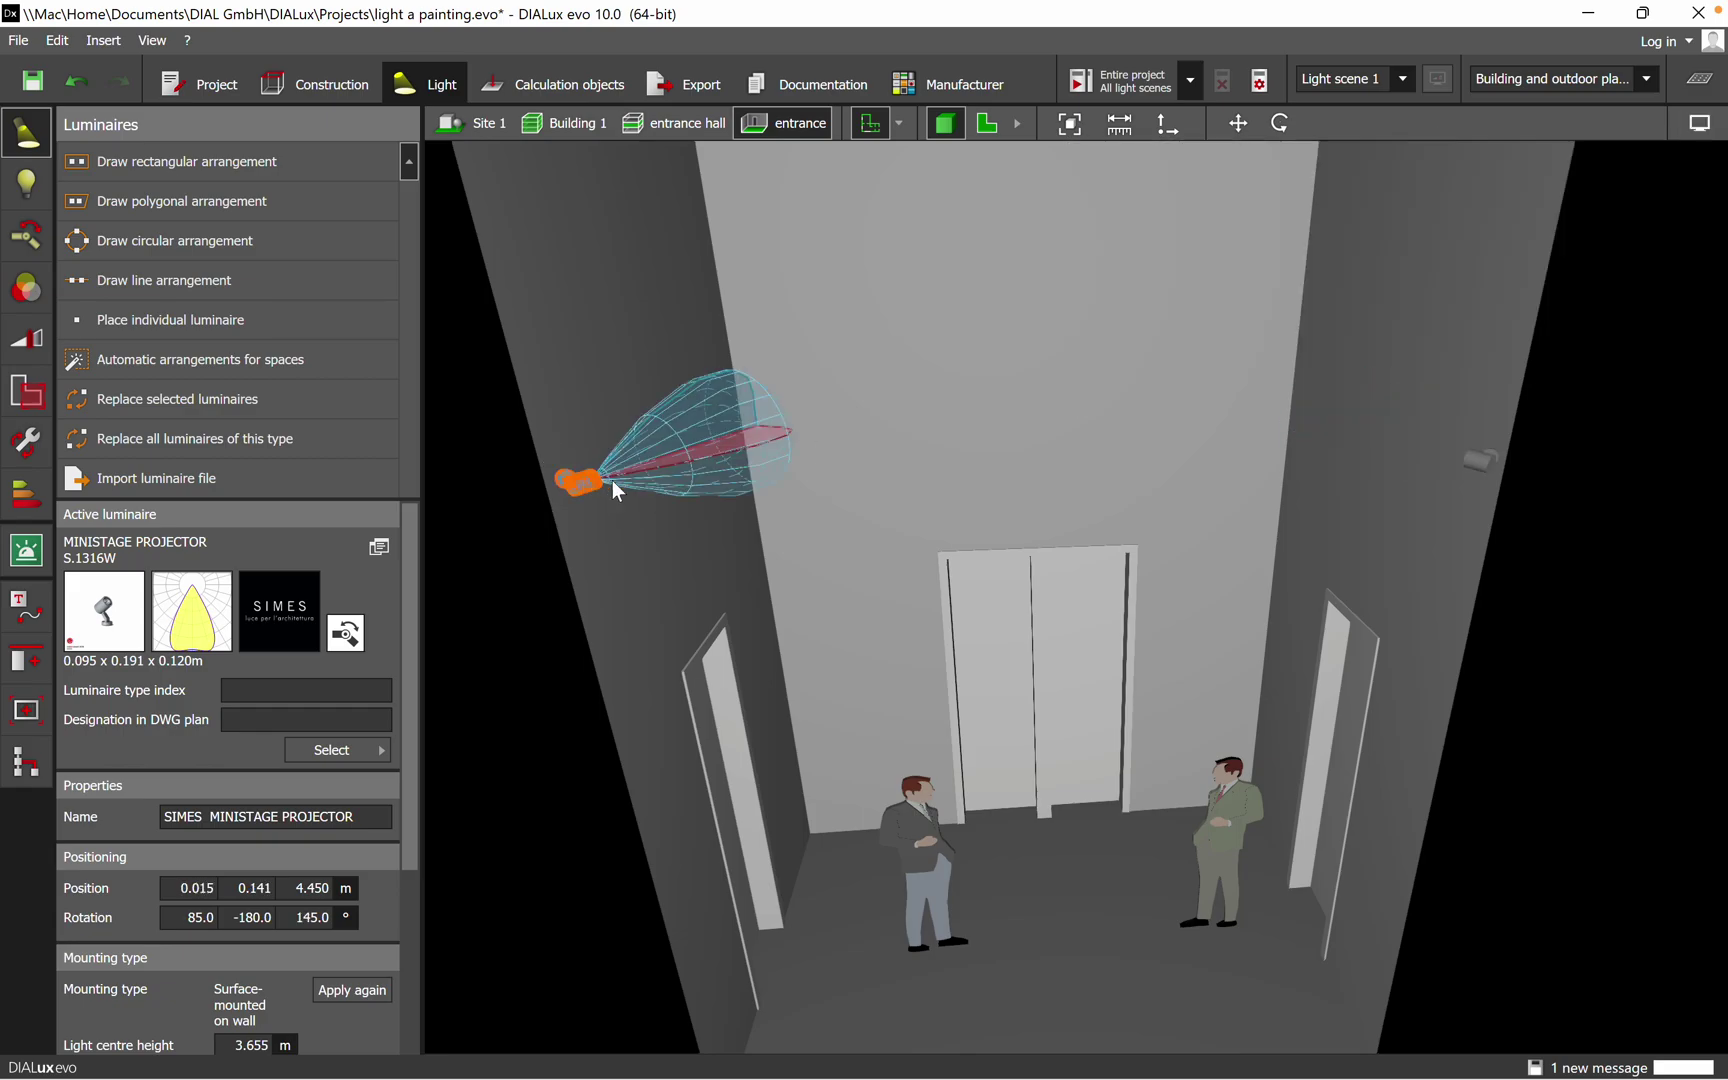
ctrl+click(1495, 475)
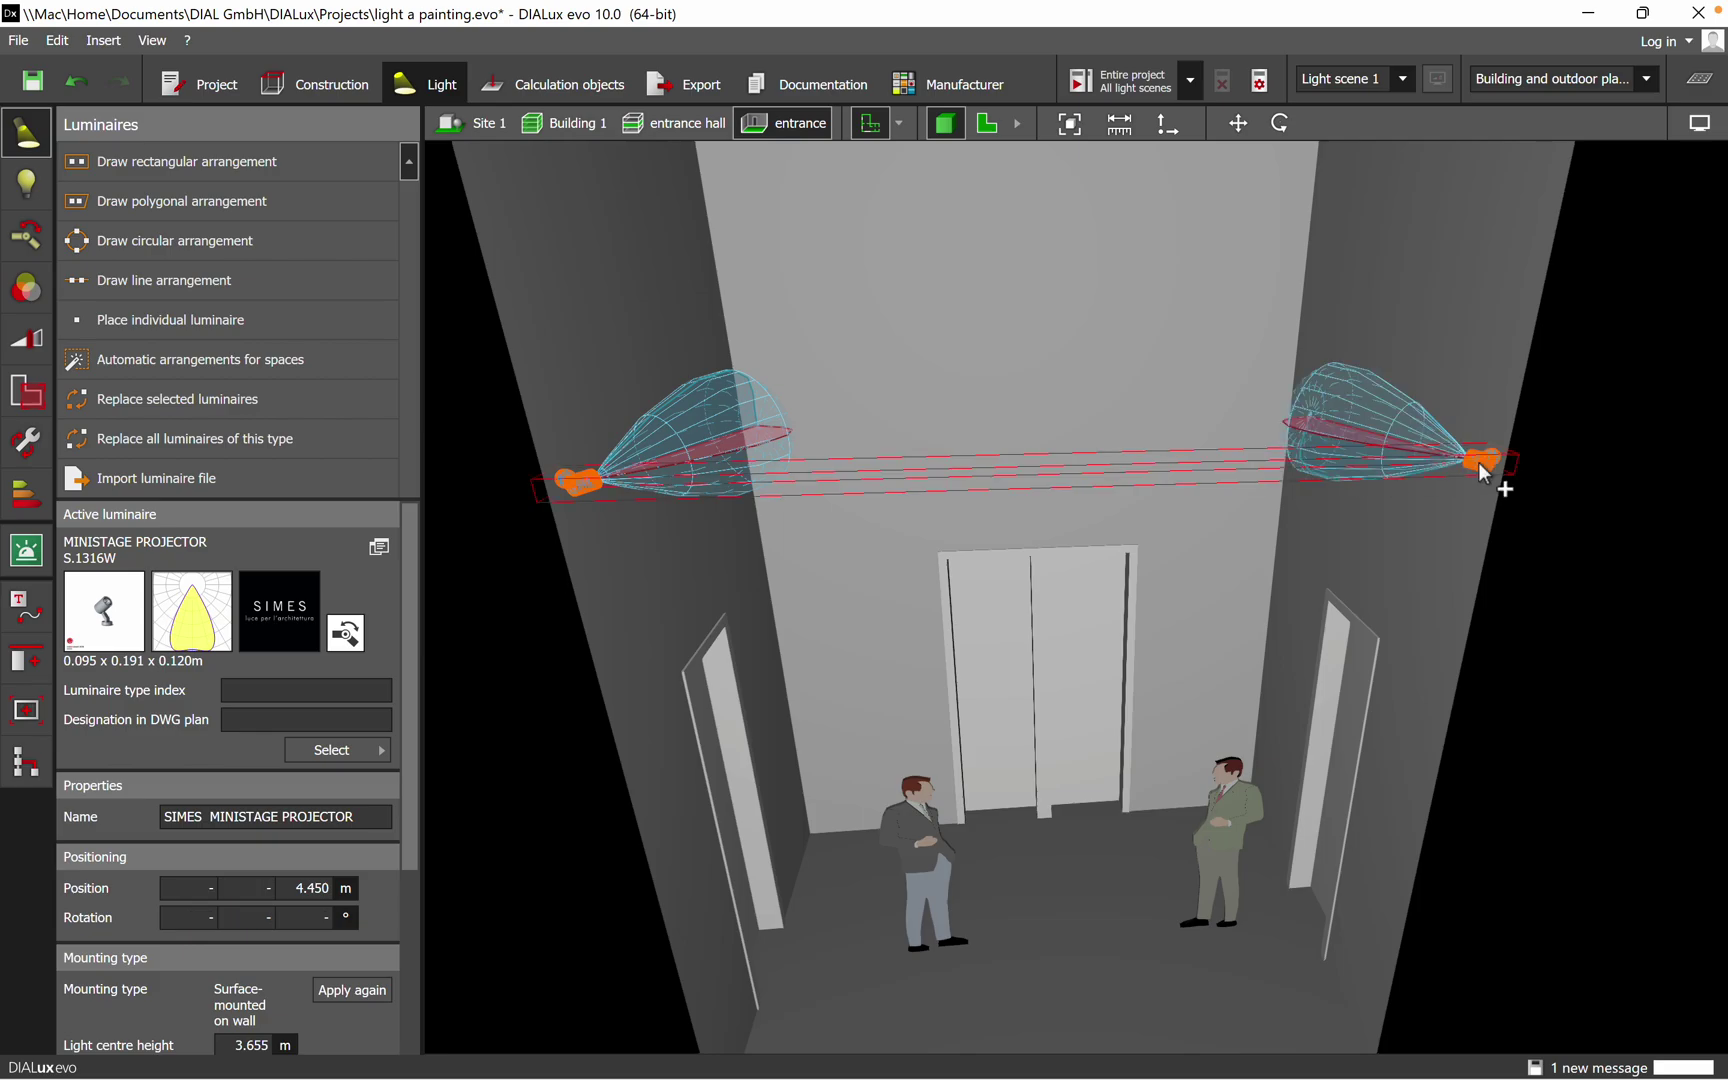
middle_drag(1413, 328, 1104, 575)
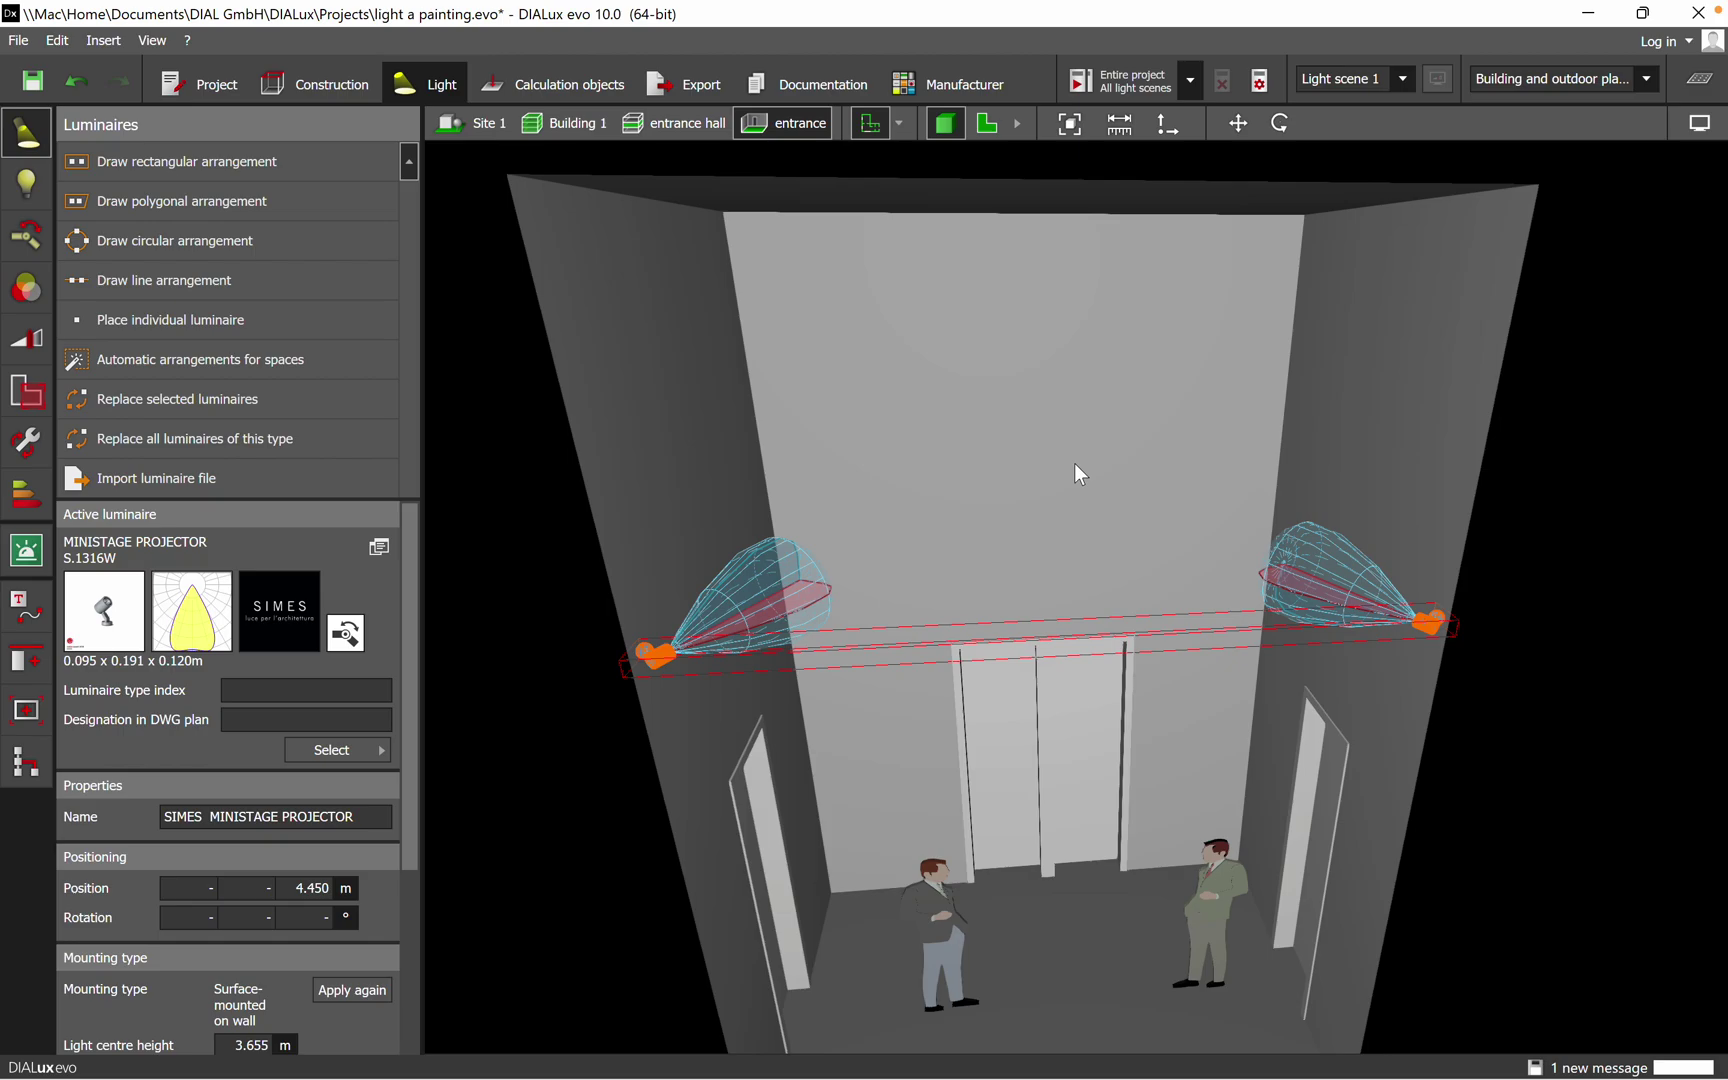
Step: Calculate all light scenes and show Calculation surface 1 results: 135 lx average, 125 lx minimum, 0.93 uniformity
click(1120, 80)
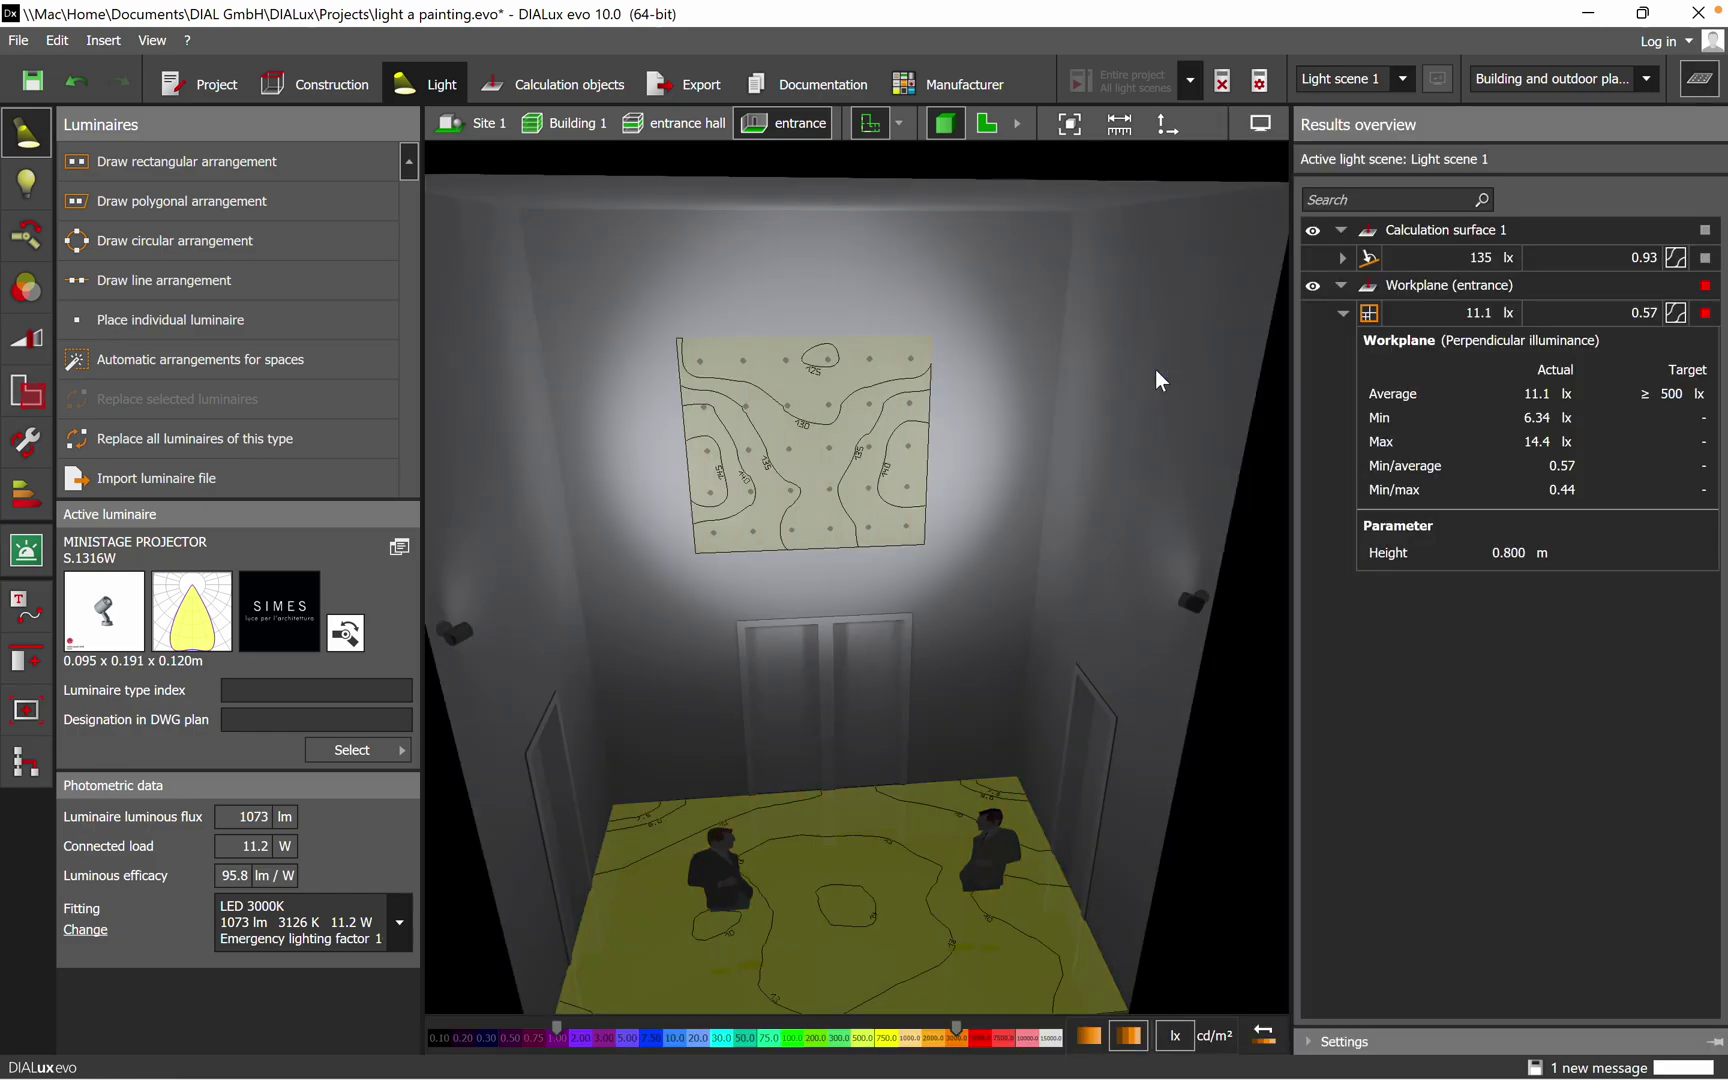
click(1342, 258)
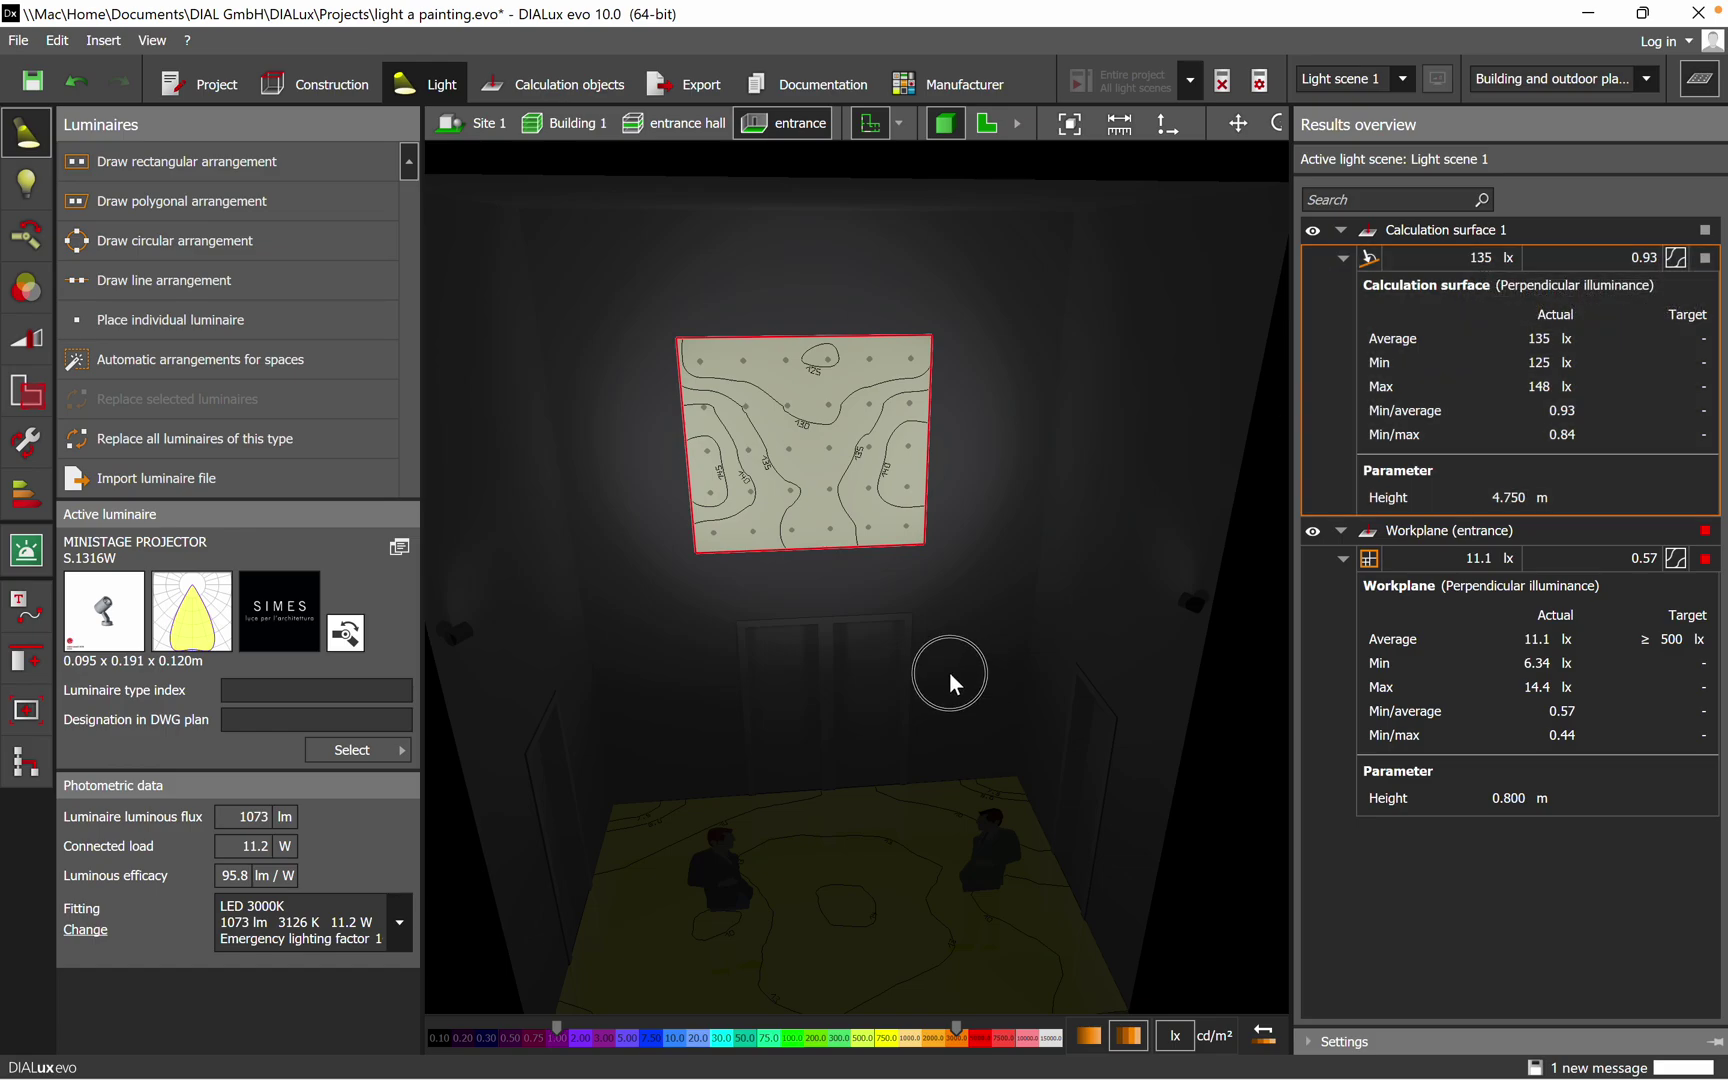
mouse_move(949, 672)
middle_down()
mouse_move(757, 699)
mouse_move(945, 712)
mouse_move(828, 724)
middle_up()
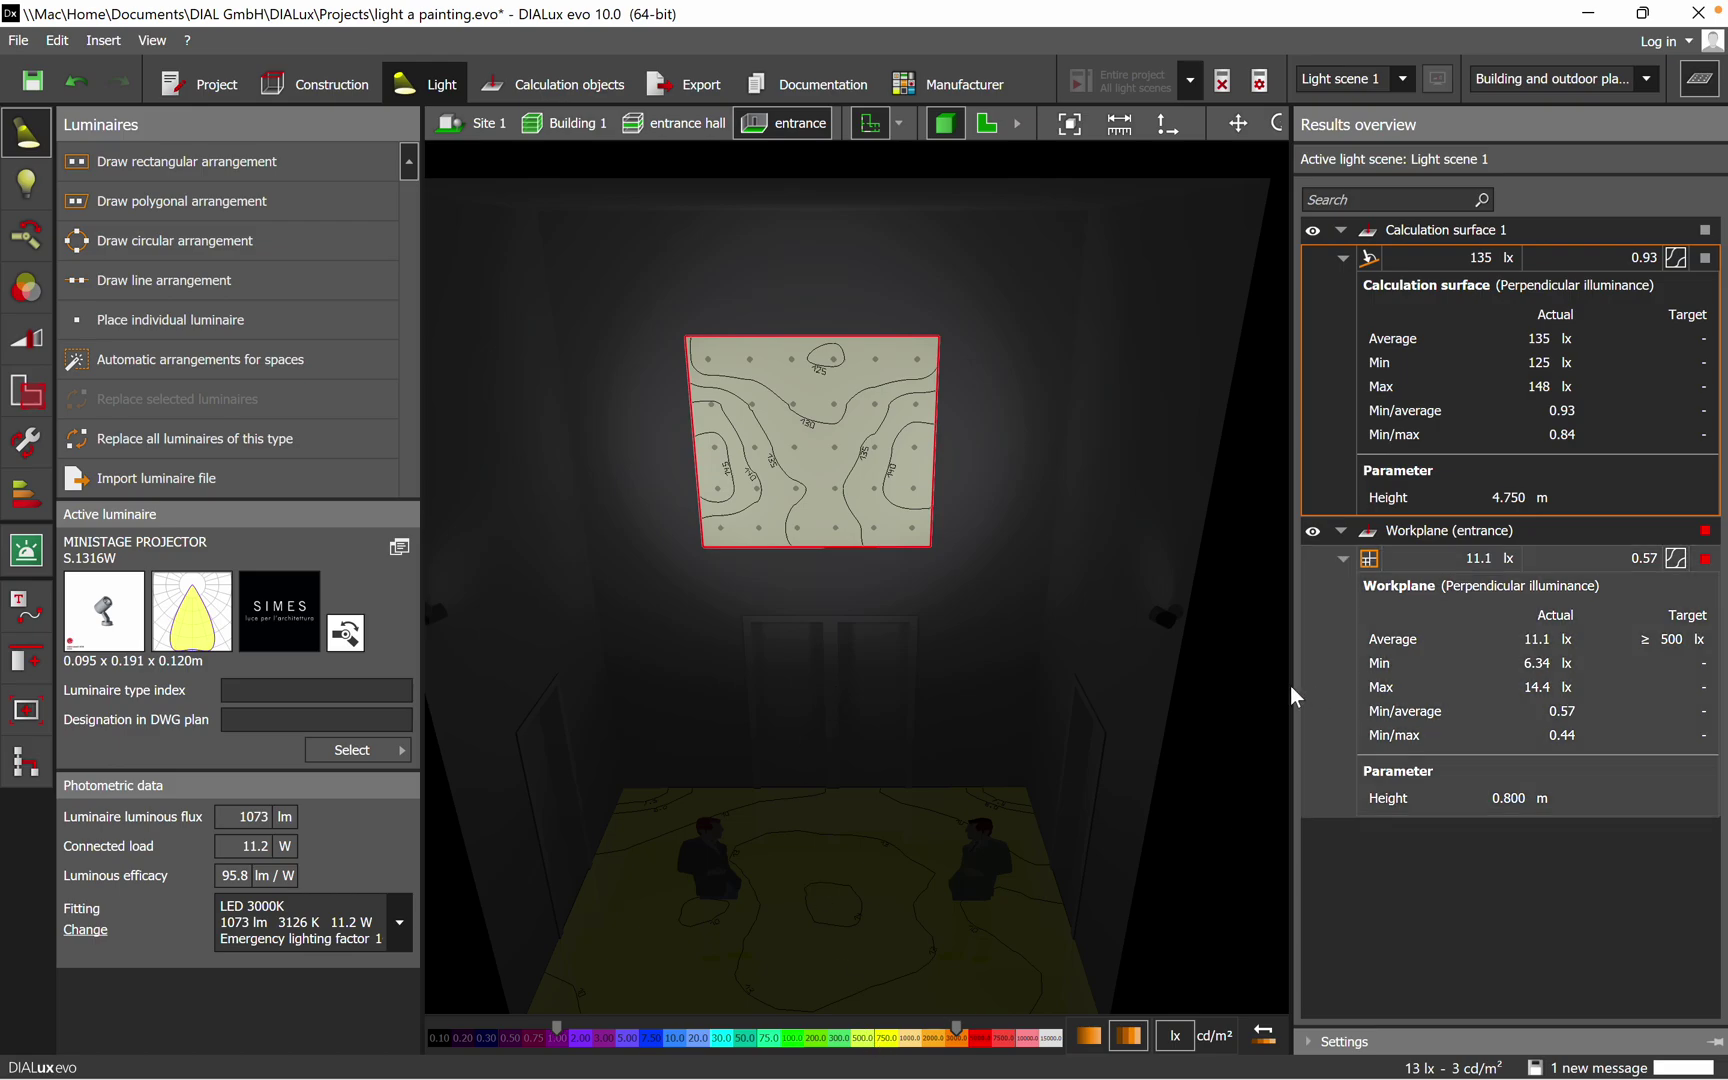
click(1341, 559)
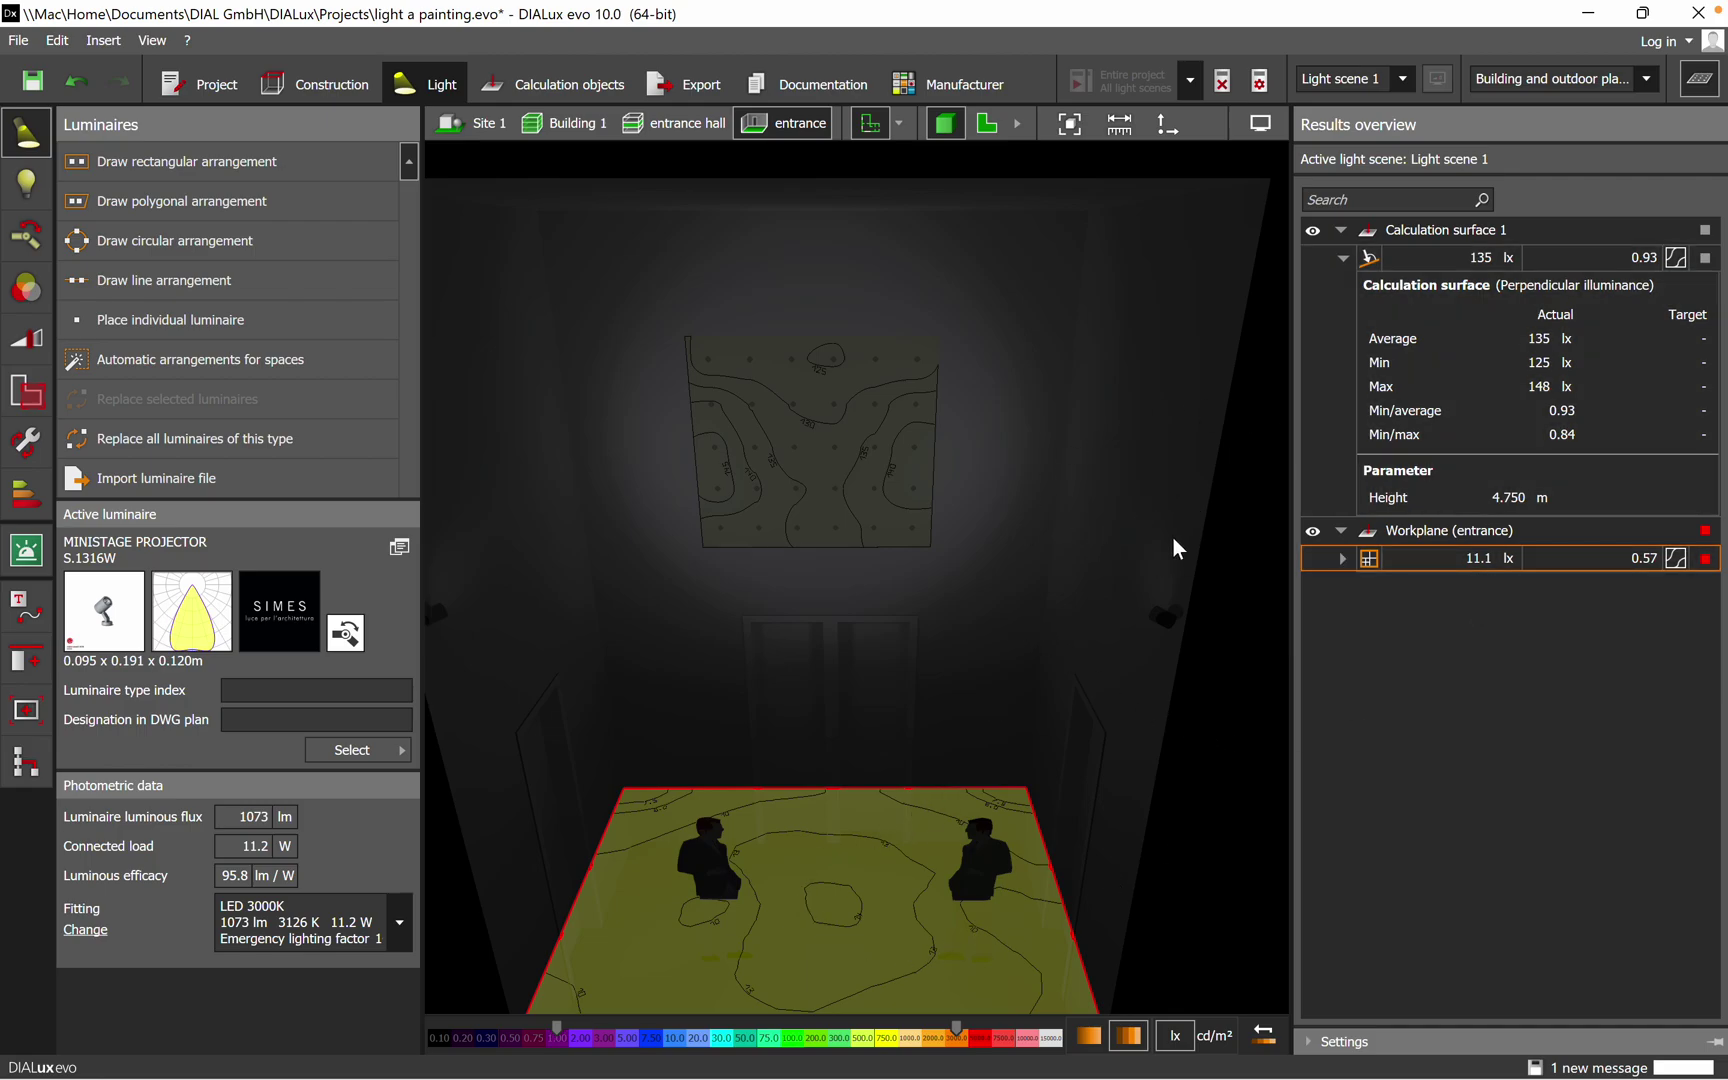
Step: Orbit the 3D view to face the lit painting surface above the doorway
drag(1173, 539, 1139, 603)
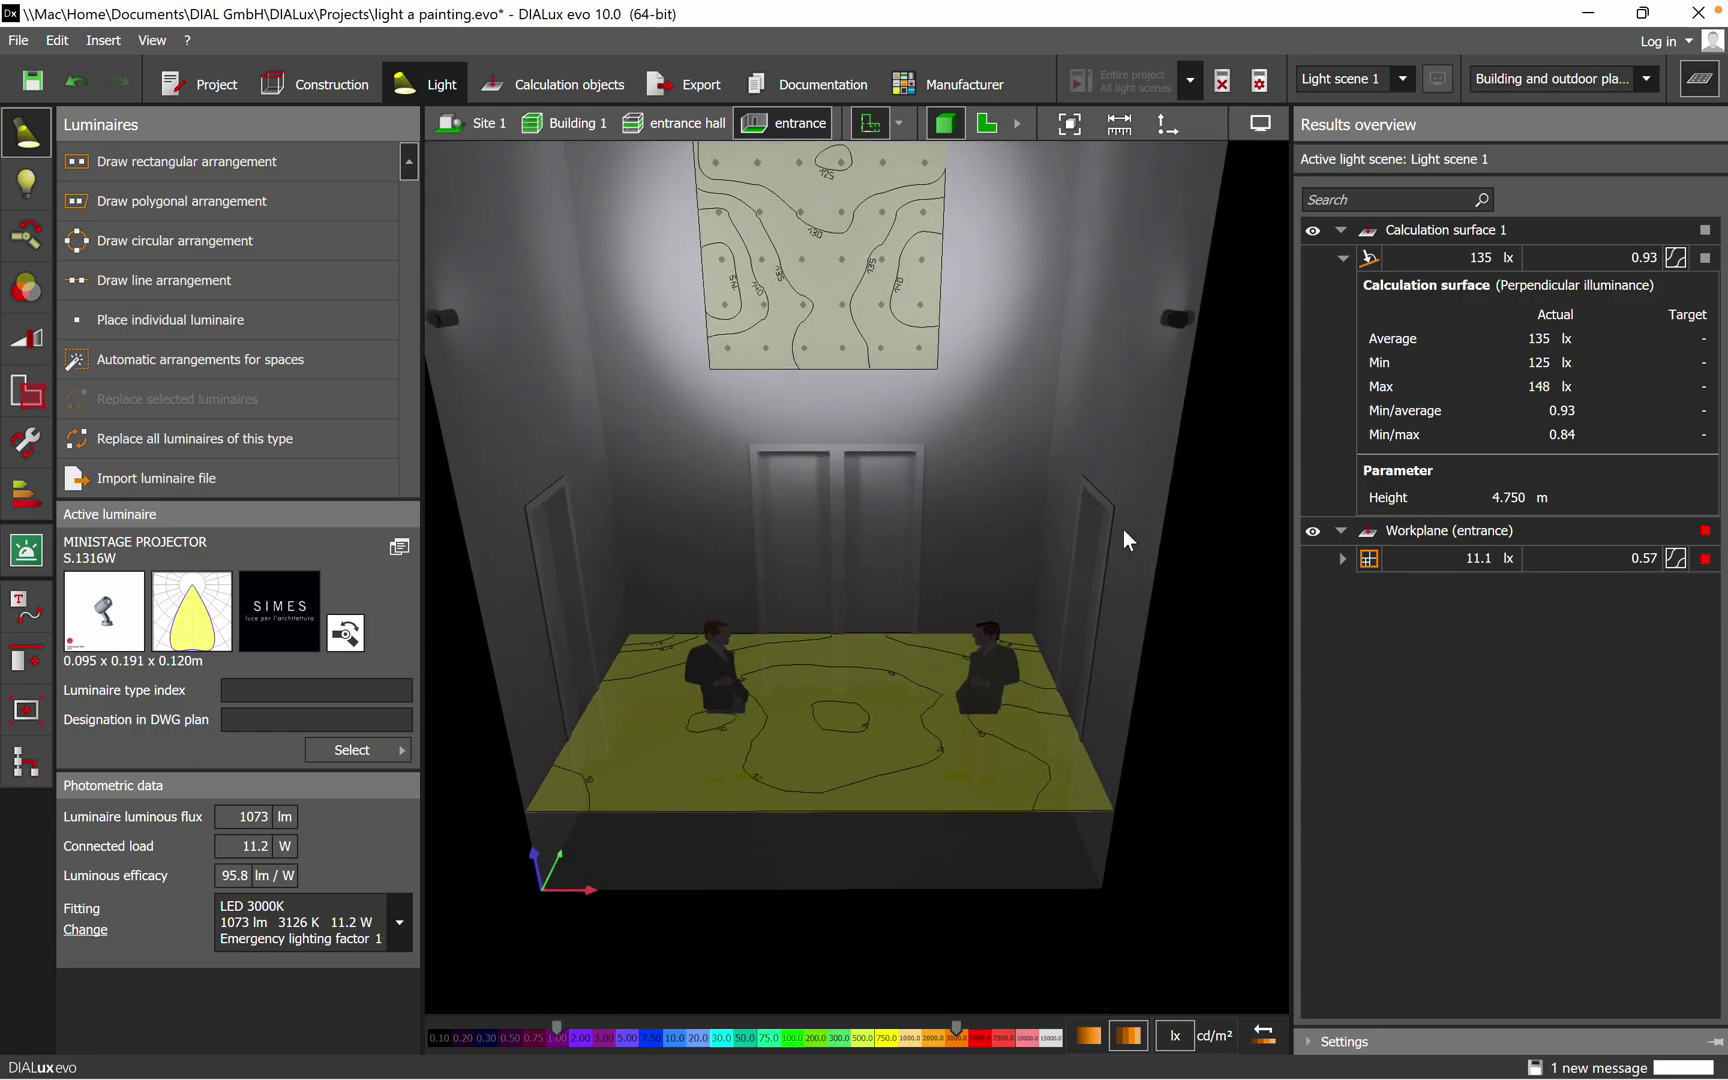
drag(999, 701, 1085, 694)
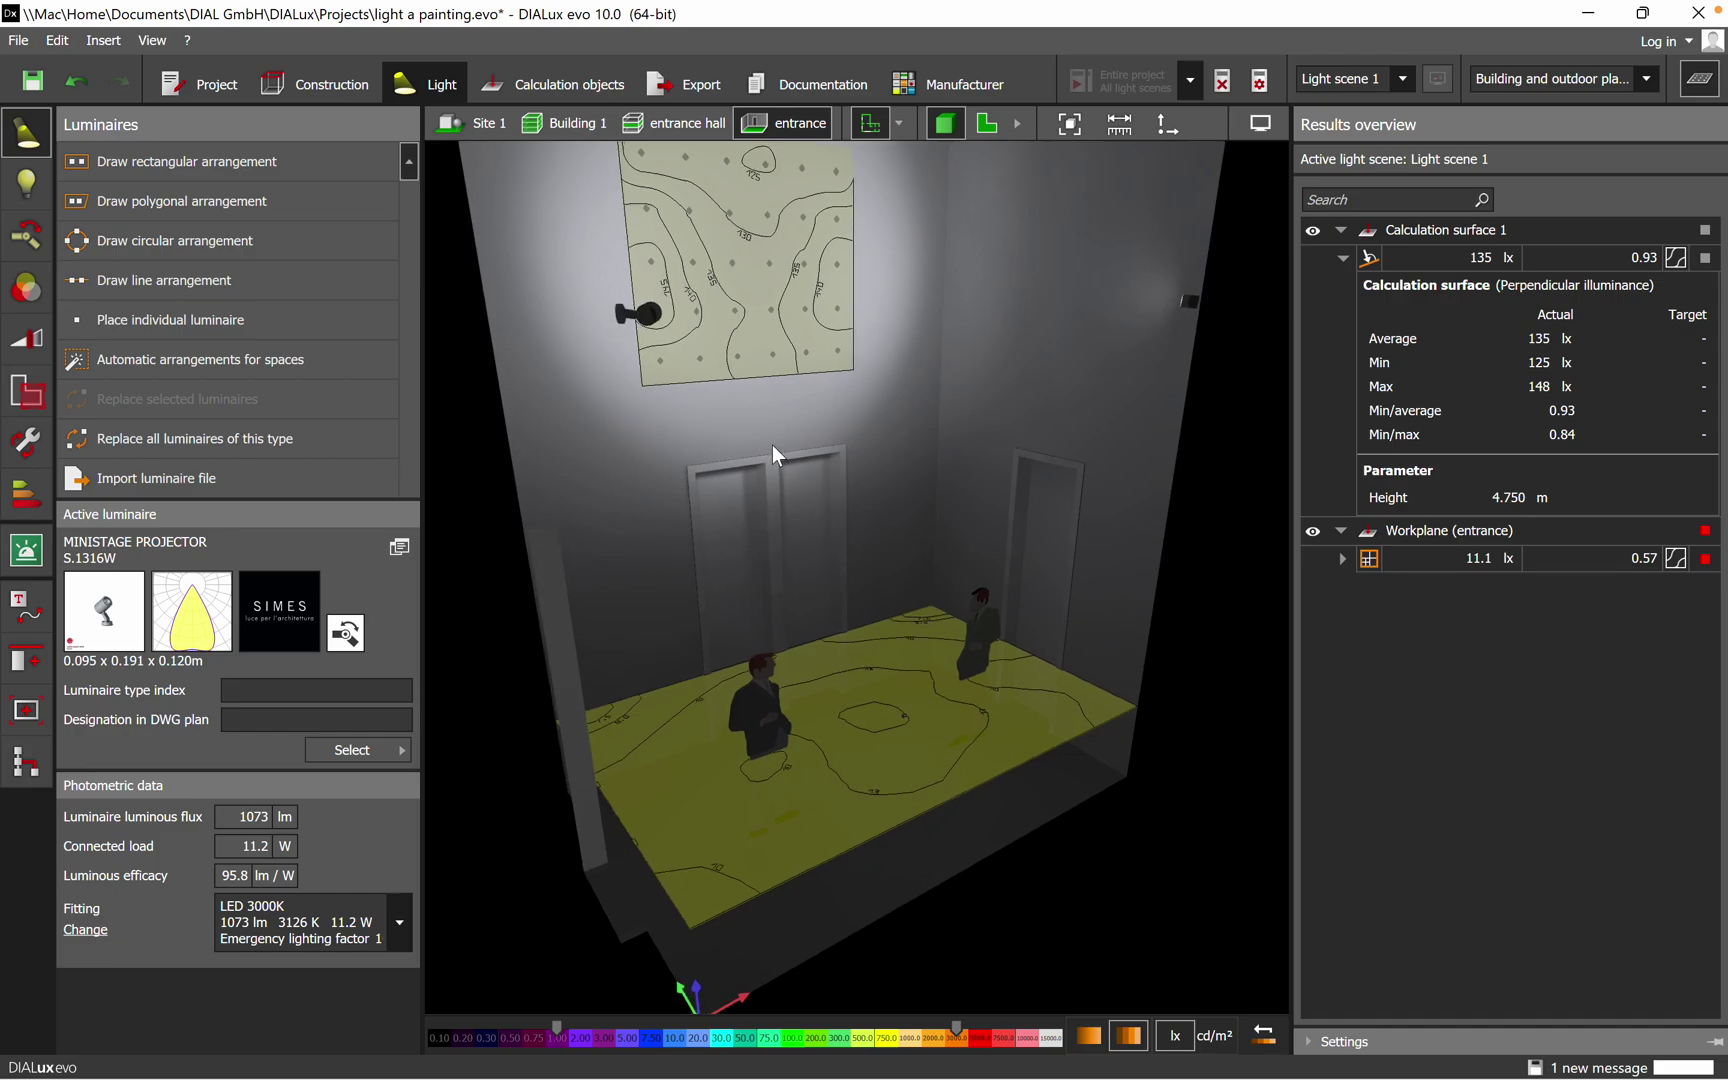
mouse_move(772, 446)
mouse_down()
mouse_move(805, 532)
mouse_move(810, 431)
mouse_move(825, 590)
mouse_up()
mouse_move(840, 298)
mouse_down()
mouse_move(809, 410)
mouse_move(826, 367)
mouse_move(850, 379)
mouse_up()
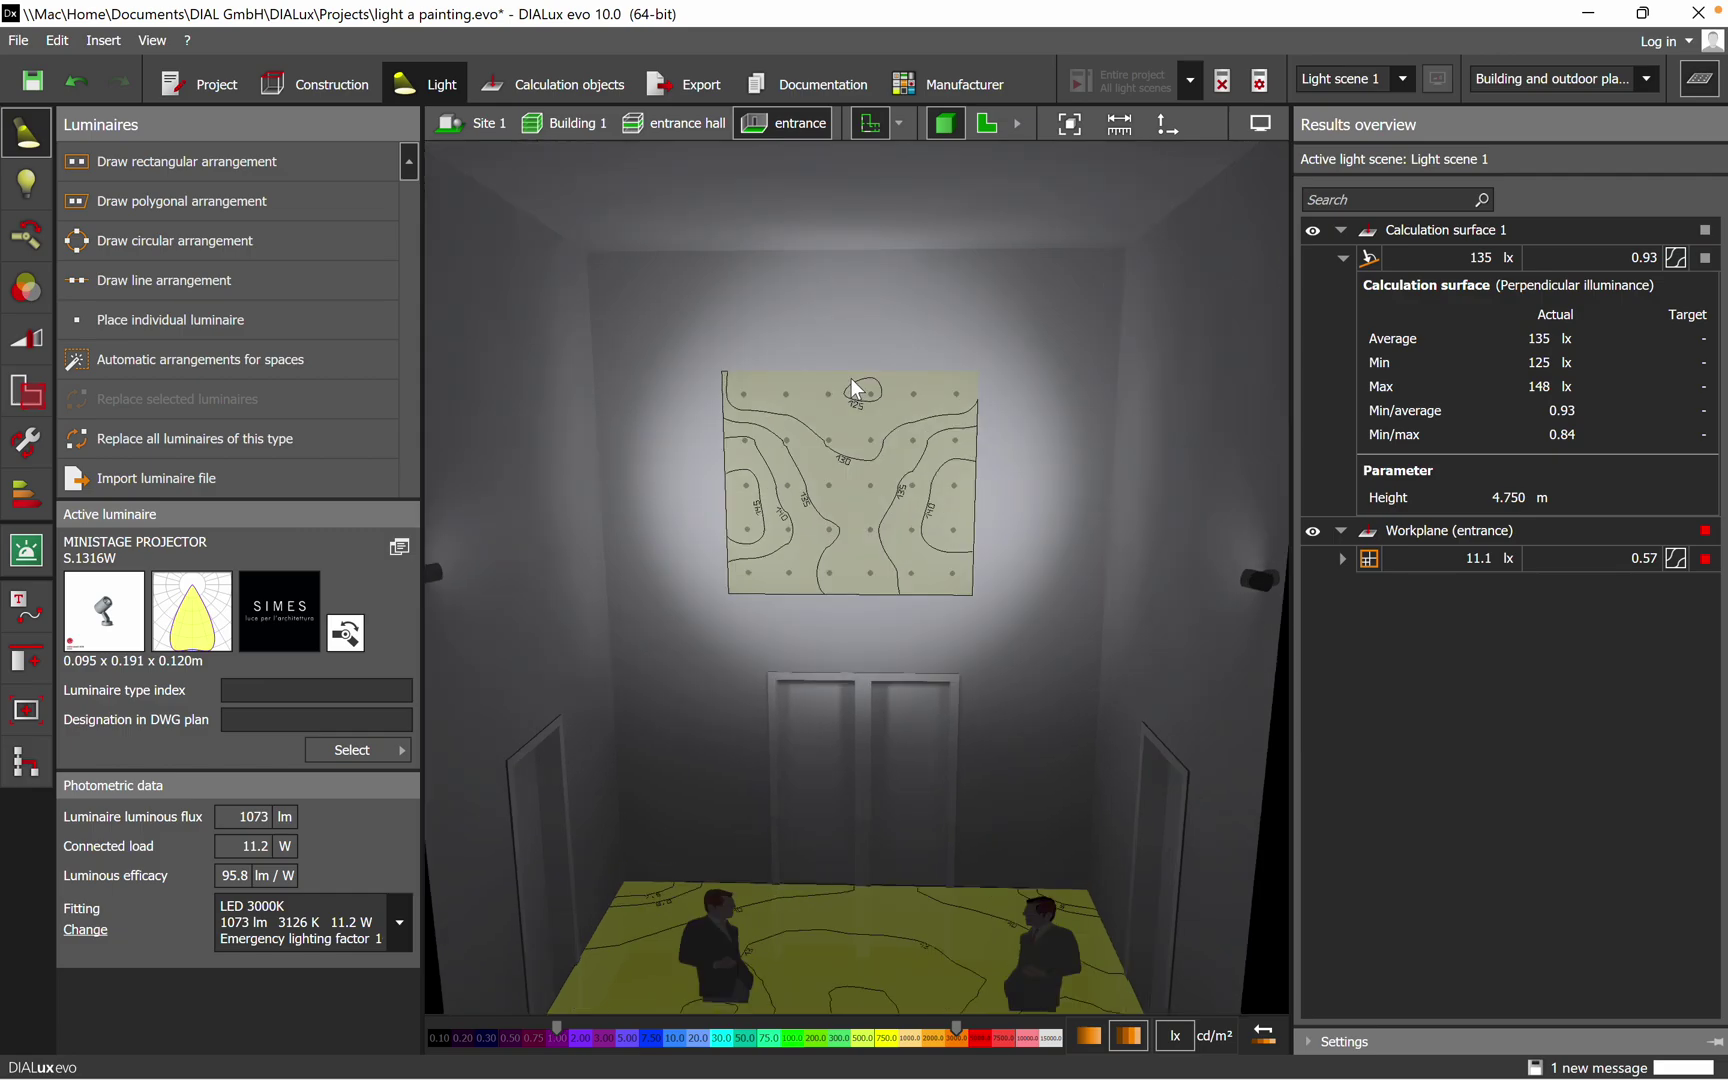